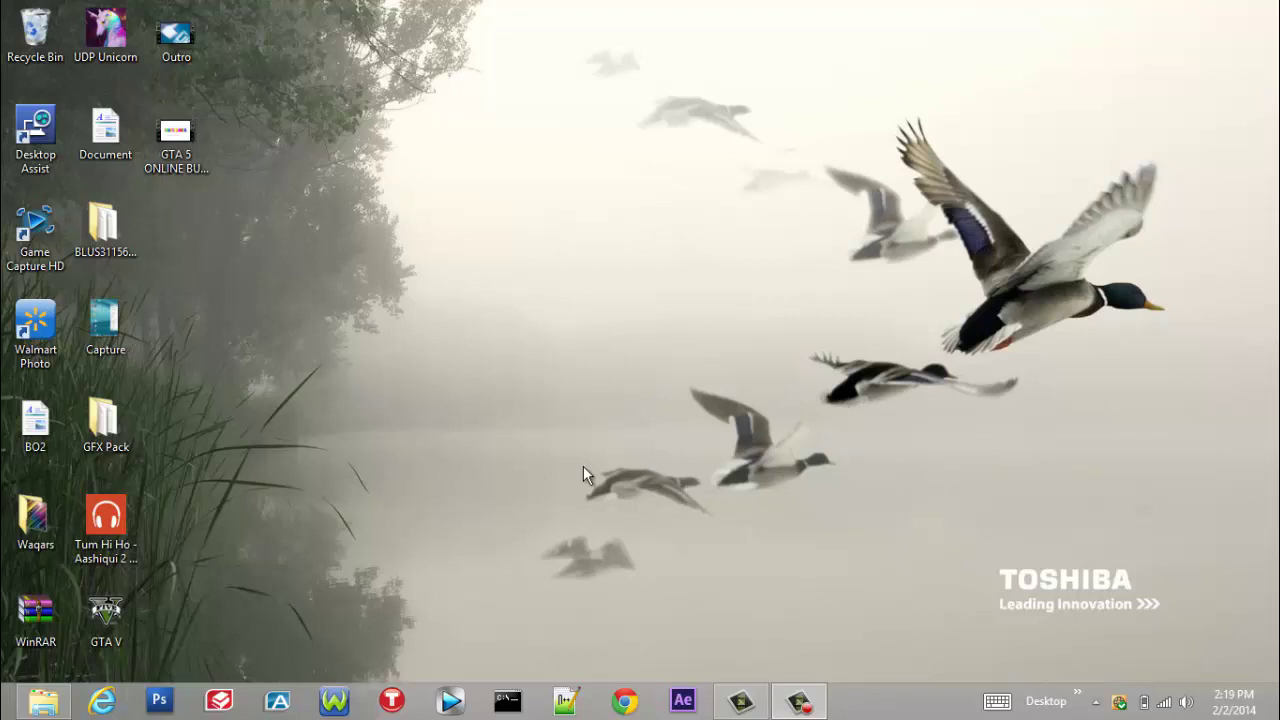
Launch the Grand Theft Auto V Save Editor and open the RAGE.SAV (PS3) game save without making a backup
left_click(106, 617)
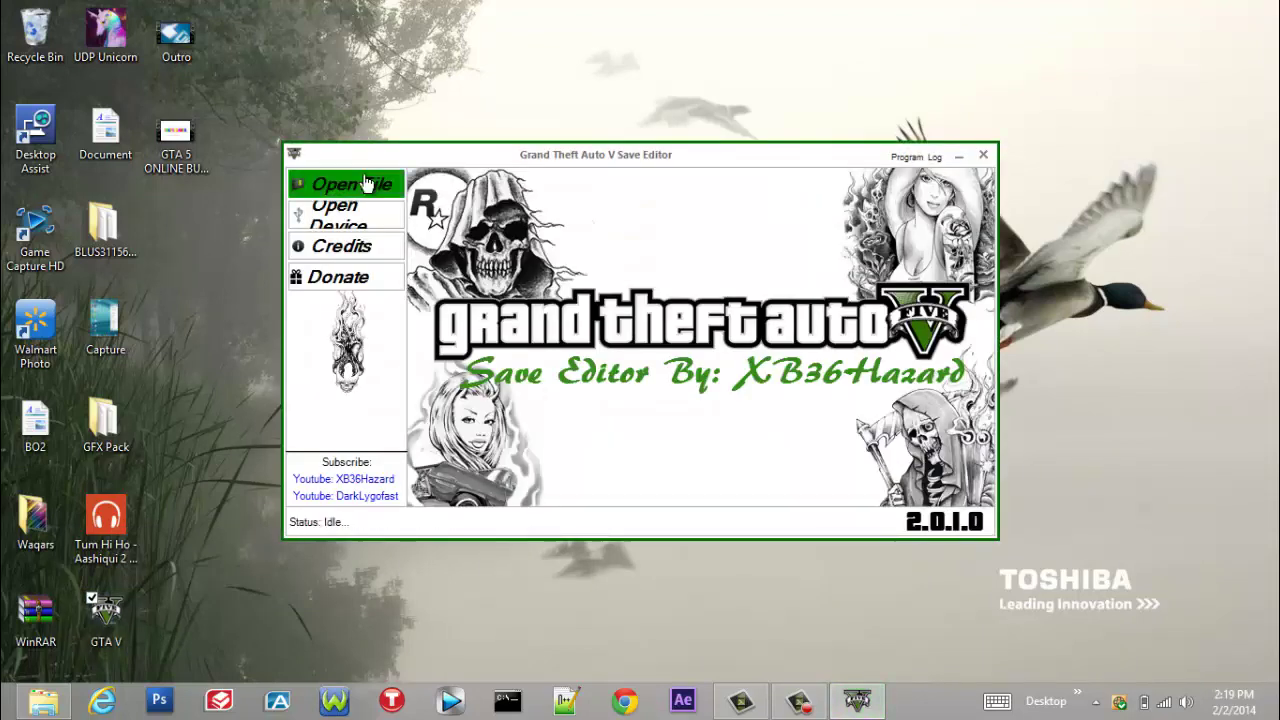
left_click(358, 188)
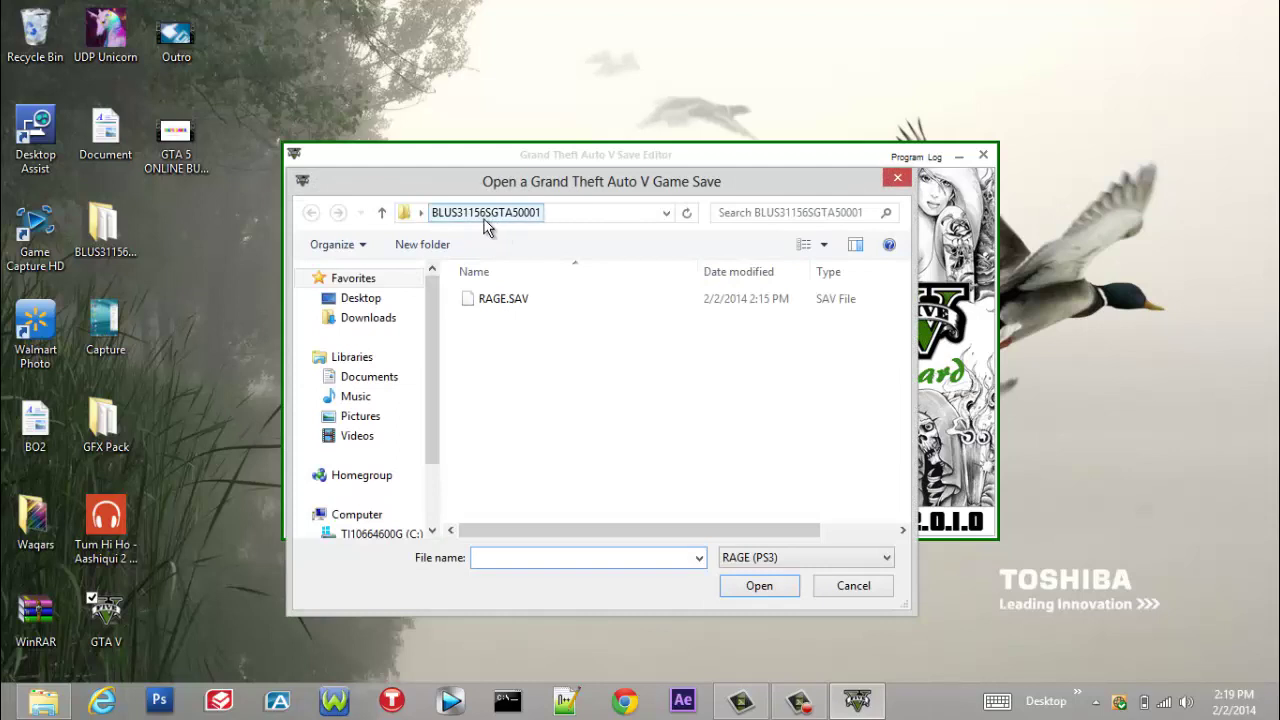
left_click(515, 303)
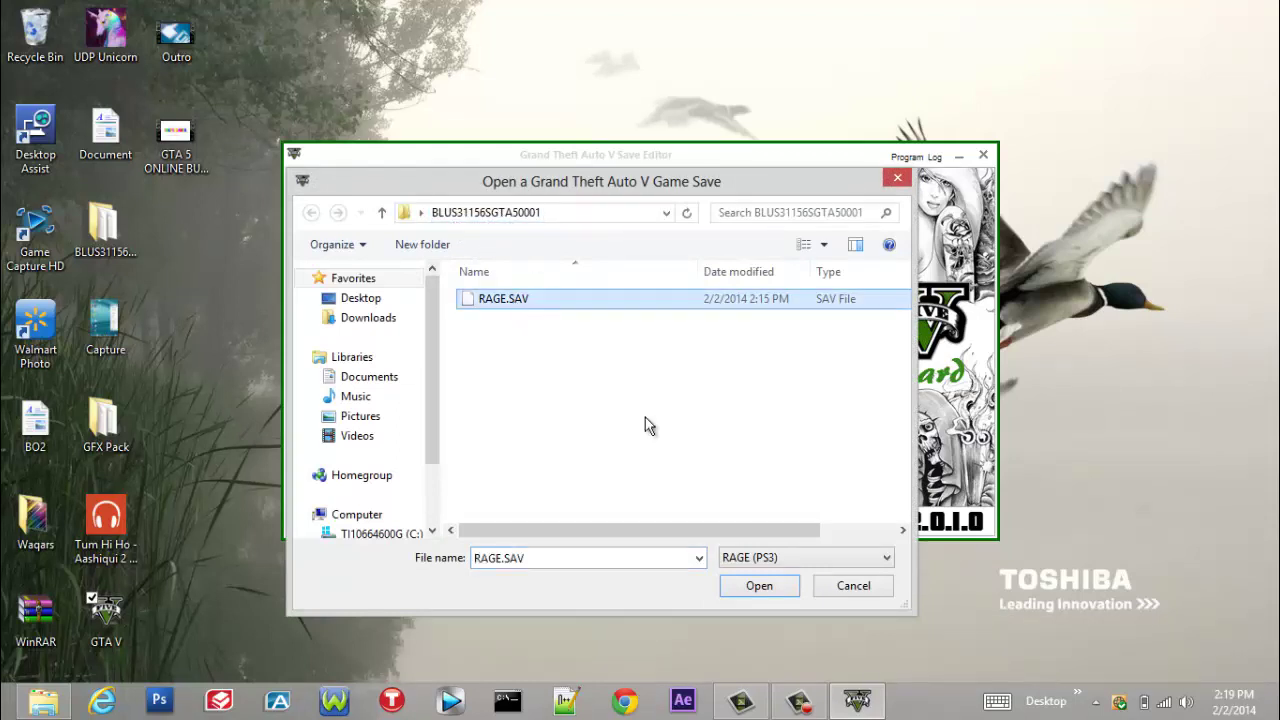
left_click(745, 588)
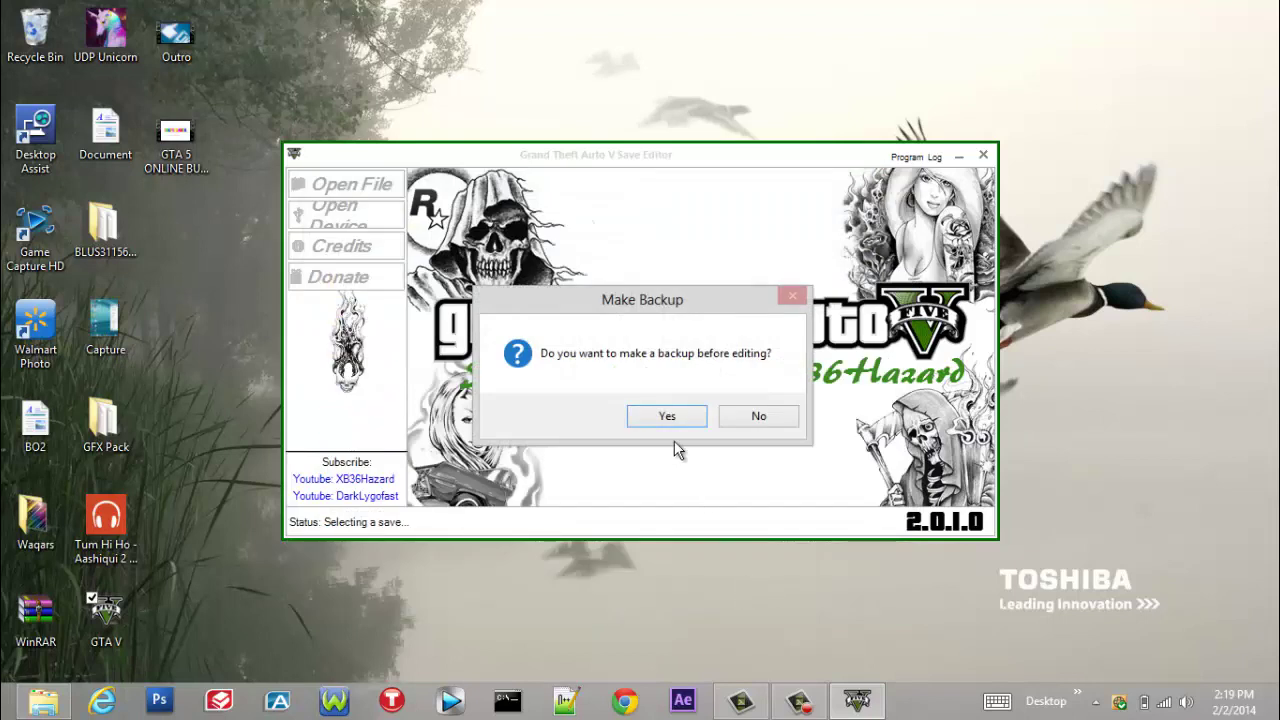
left_click(758, 416)
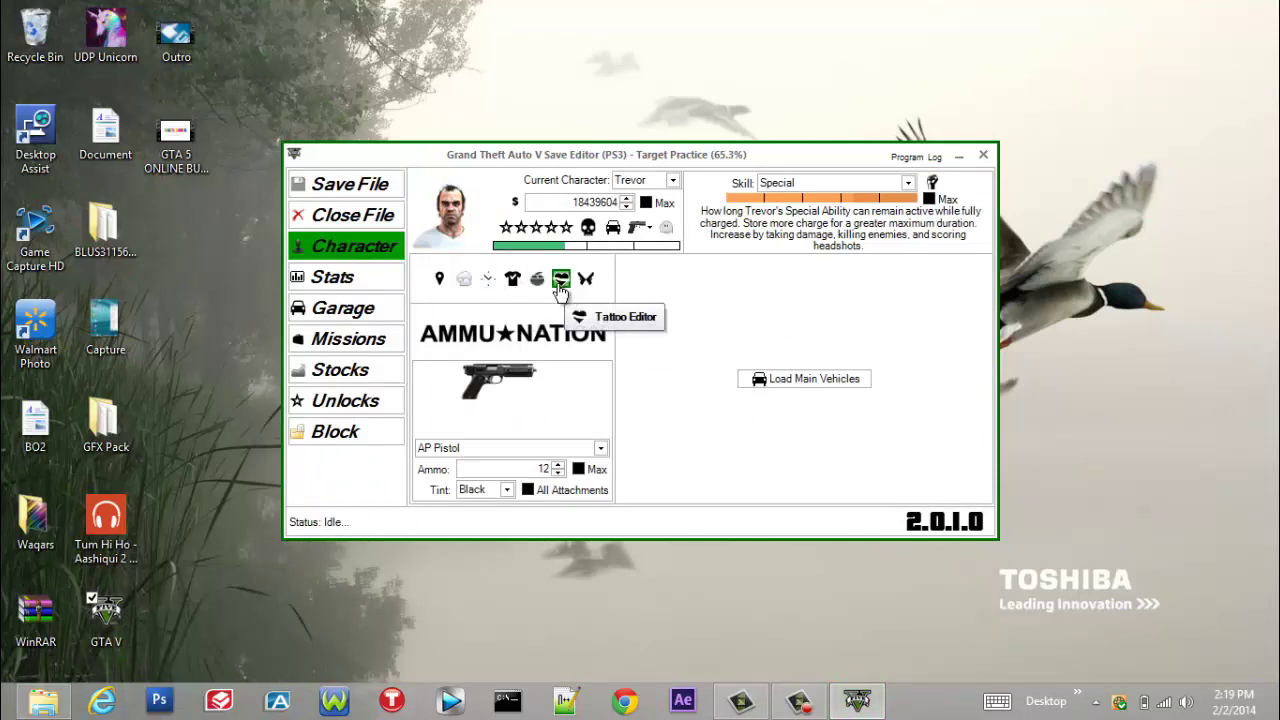
Open the garage editor and examine the second and third Blazers in Trevor's Pillbox Hill Garage, plus the available primary colors
left_click(337, 310)
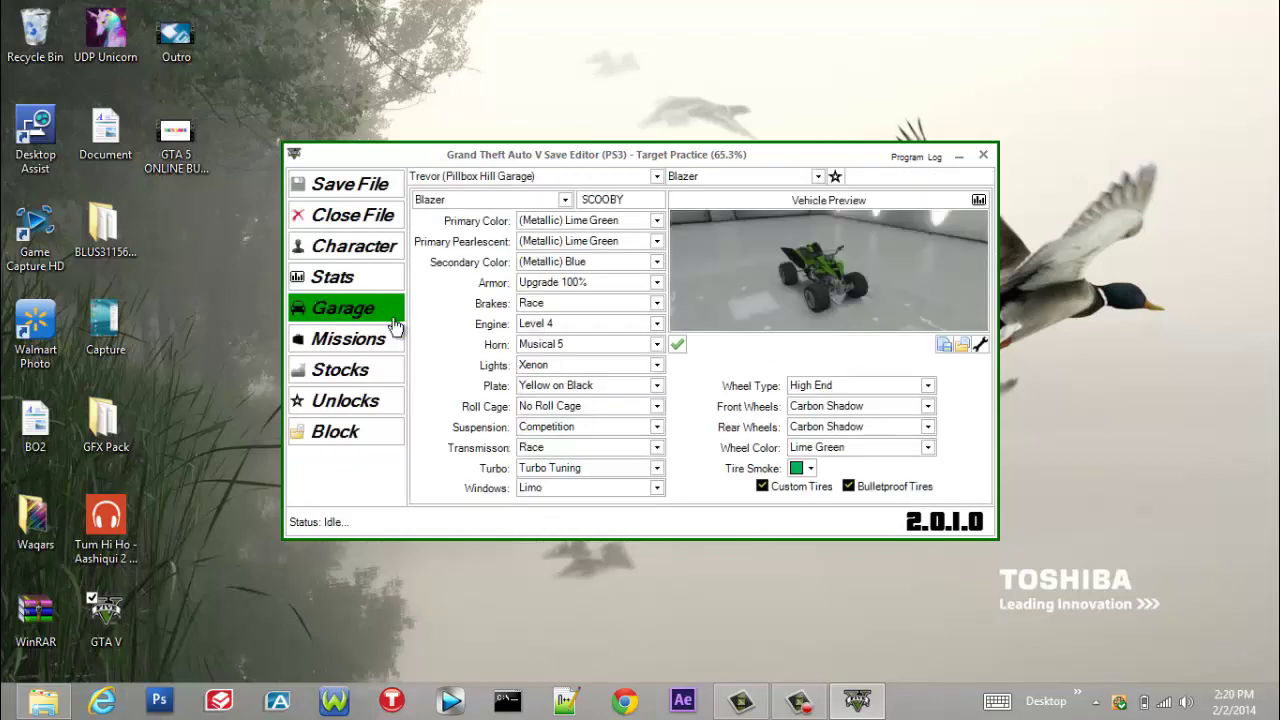
left_click(716, 186)
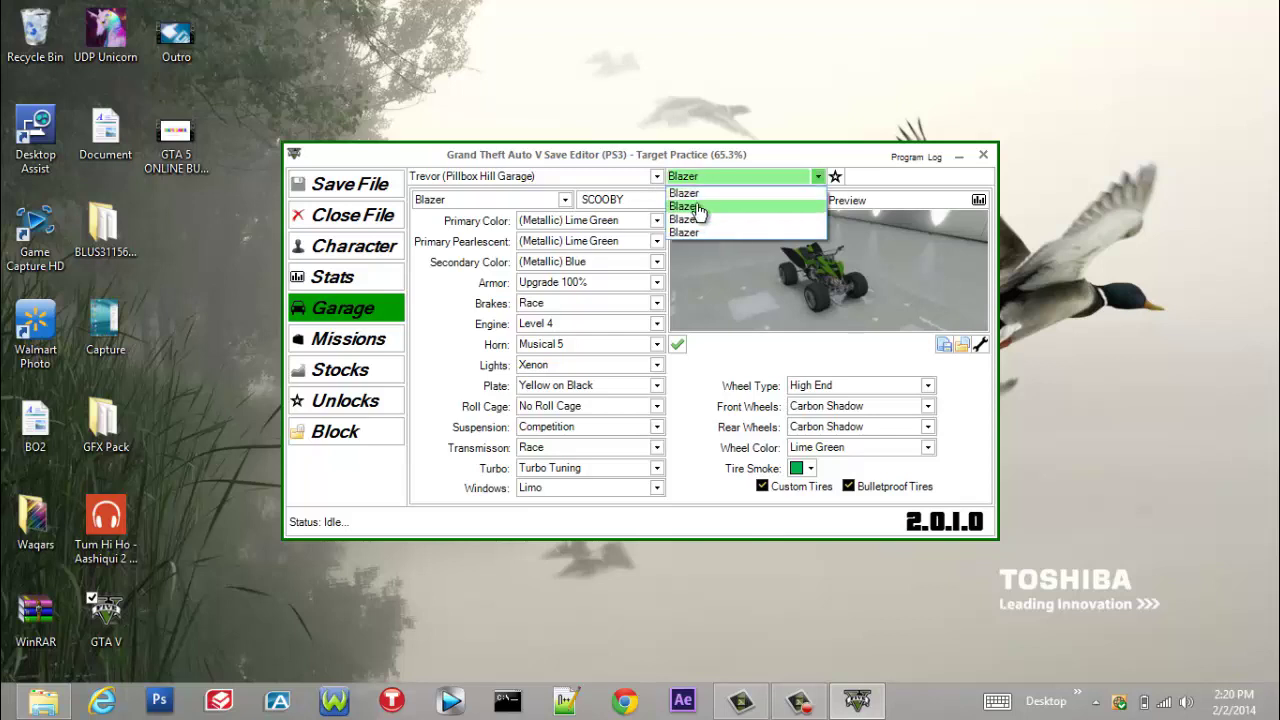
left_click(698, 206)
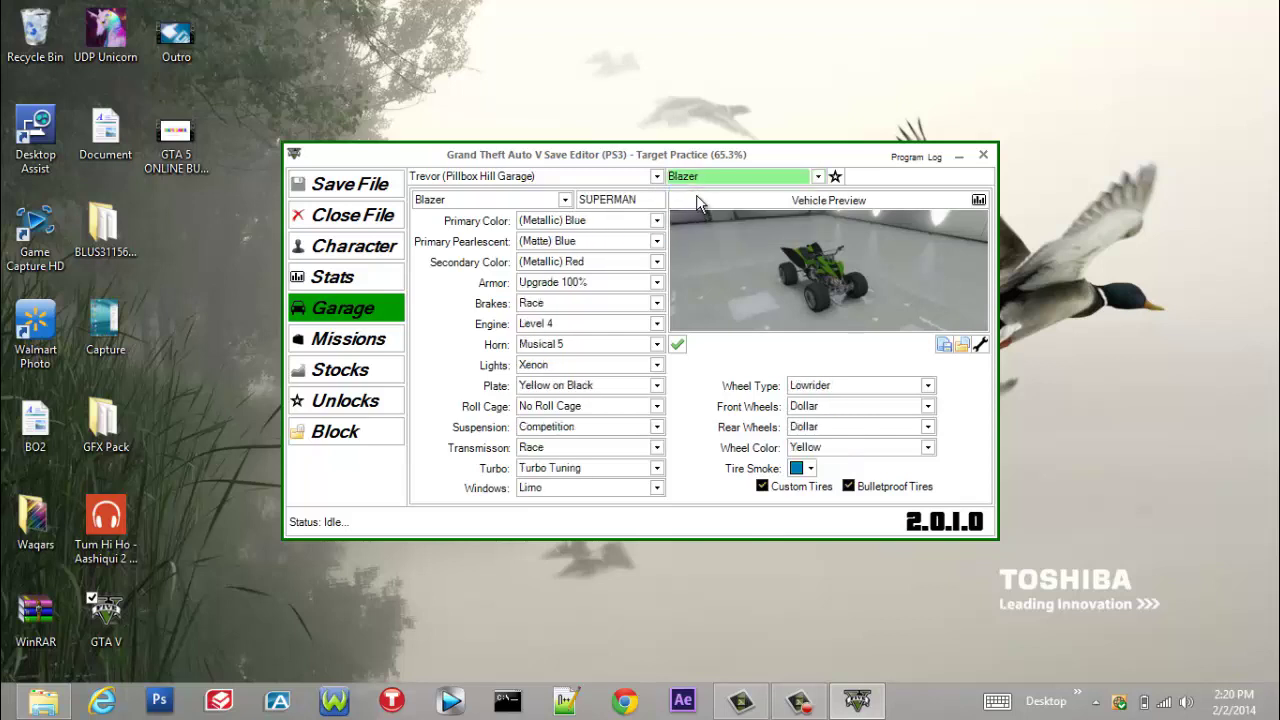
left_click(708, 186)
left_click(694, 219)
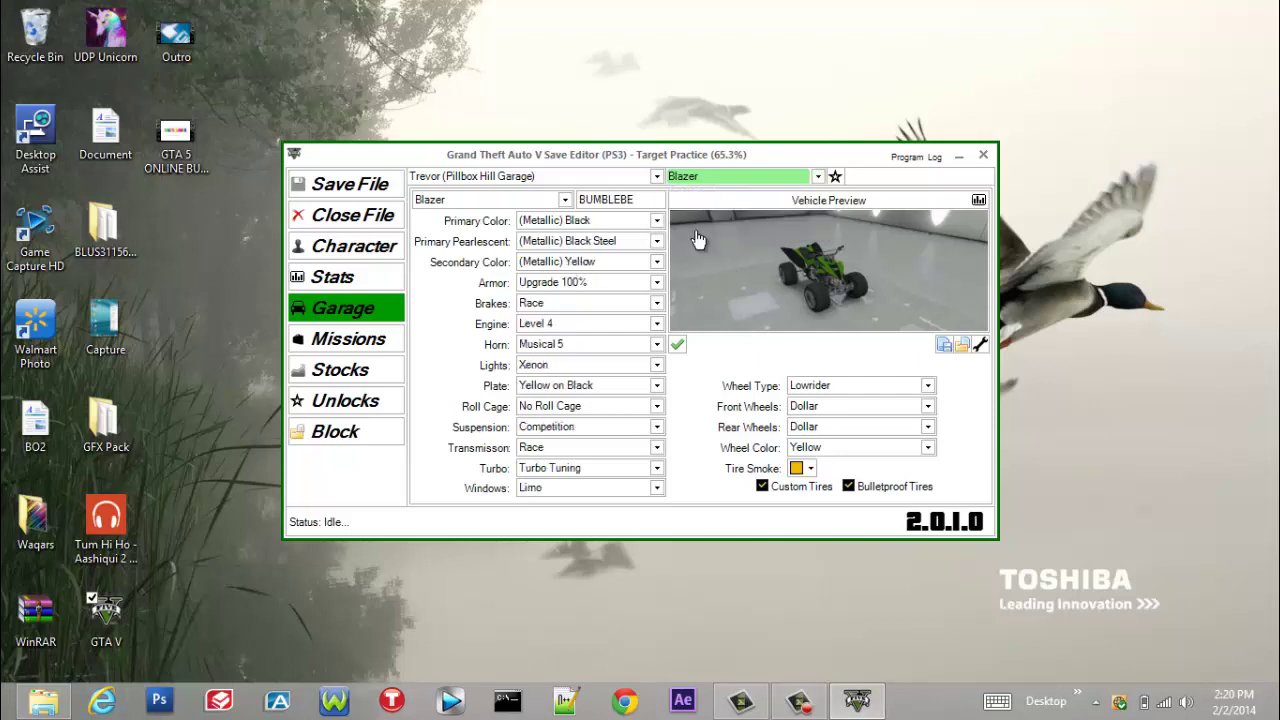
left_click(614, 222)
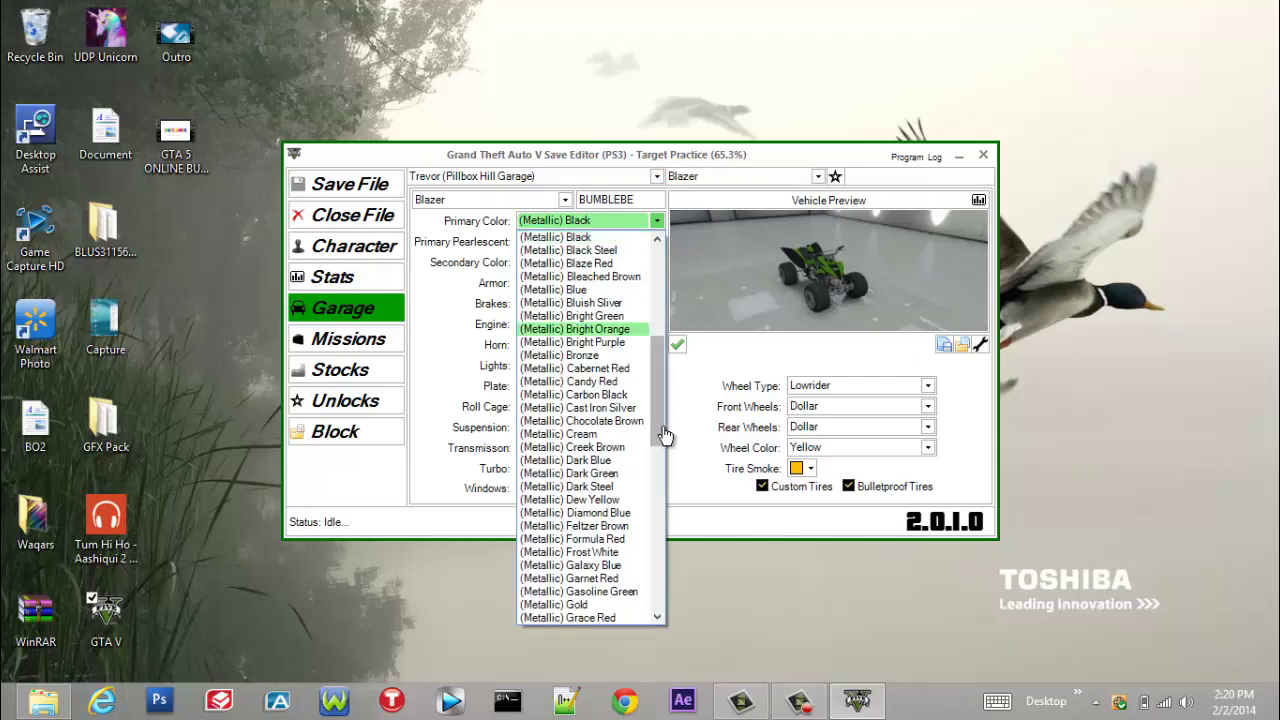
scroll(660, 270, "up", 5)
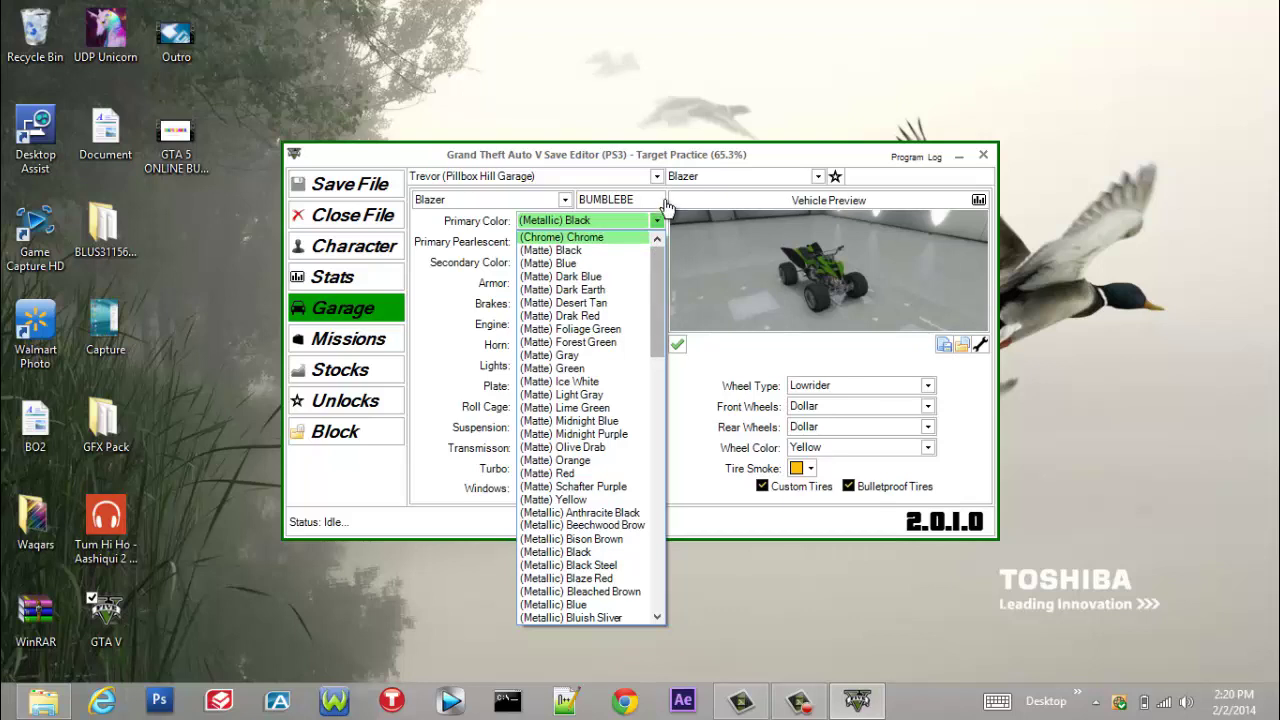
left_click(628, 166)
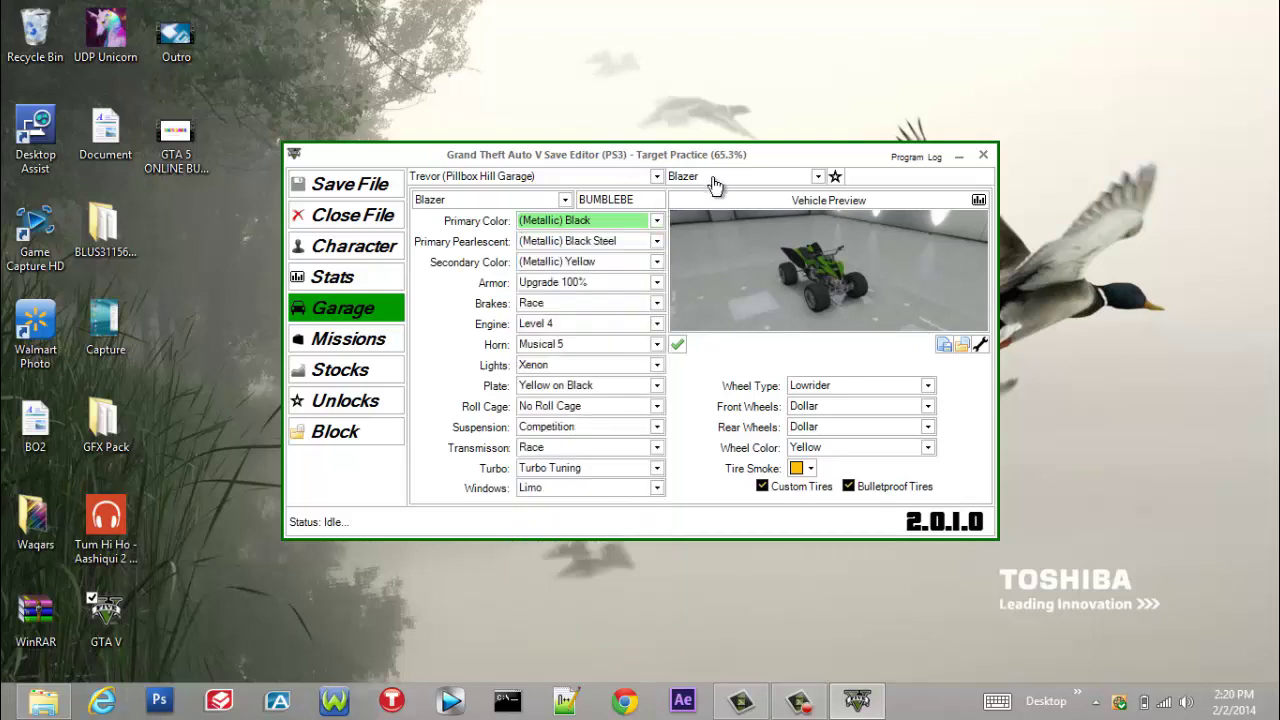
Switch to Franklin's Grove Street Garage and select its empty vehicle slot
left_click(627, 179)
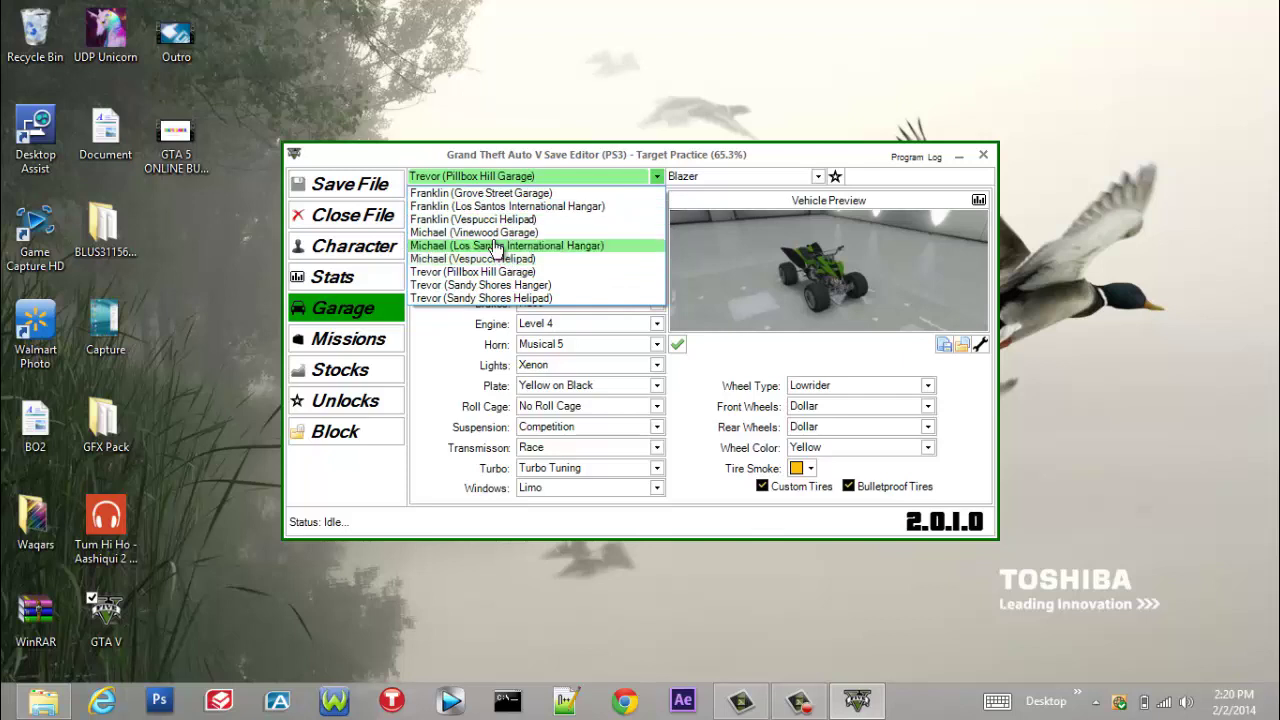
left_click(522, 195)
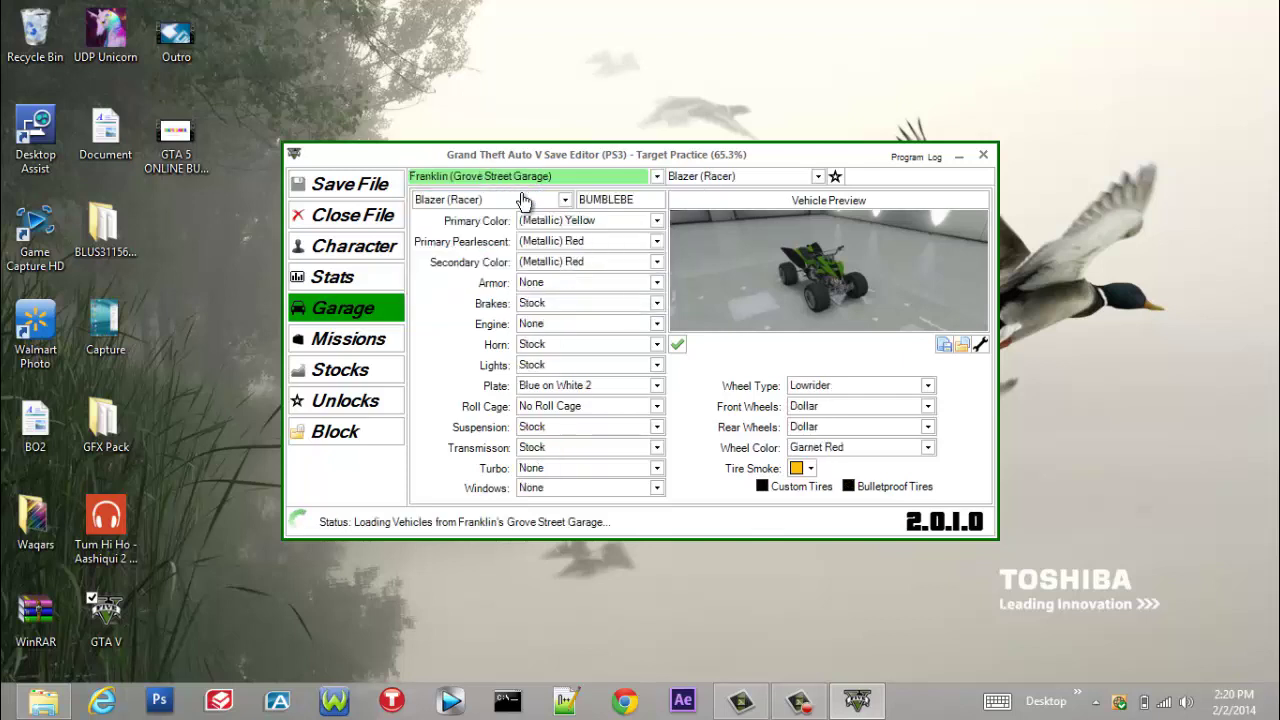
left_click(744, 180)
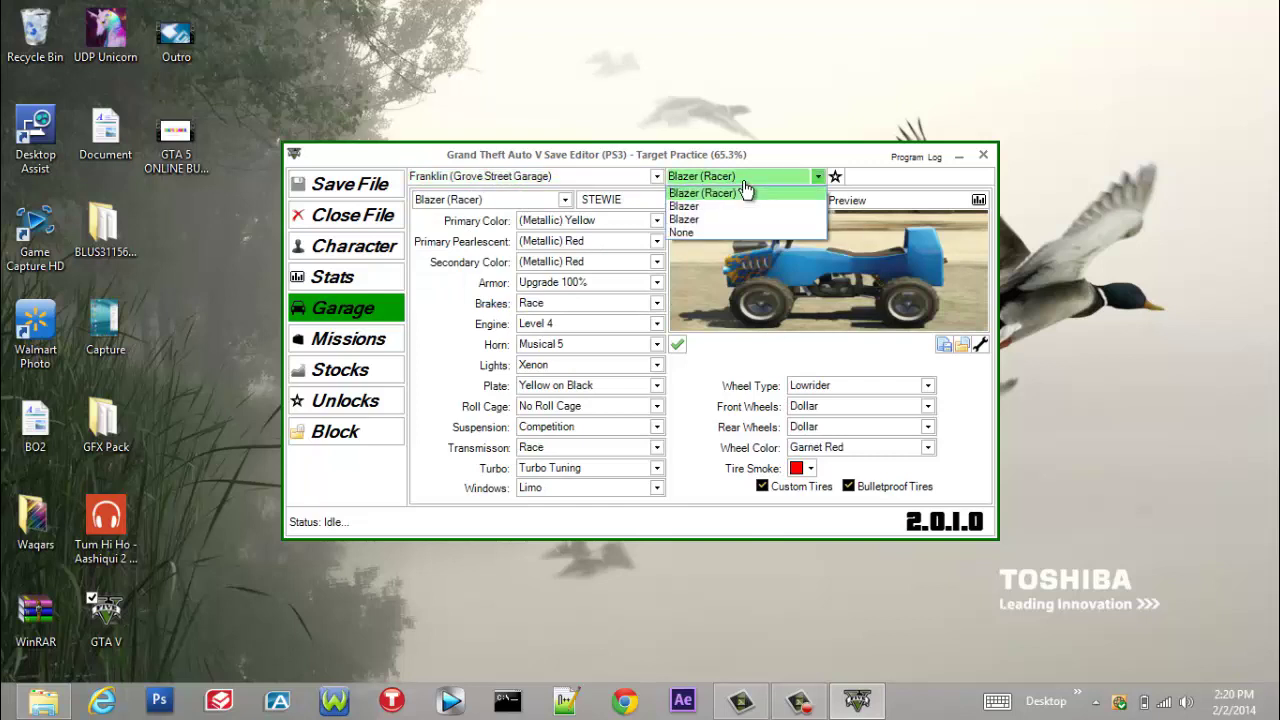
left_click(695, 236)
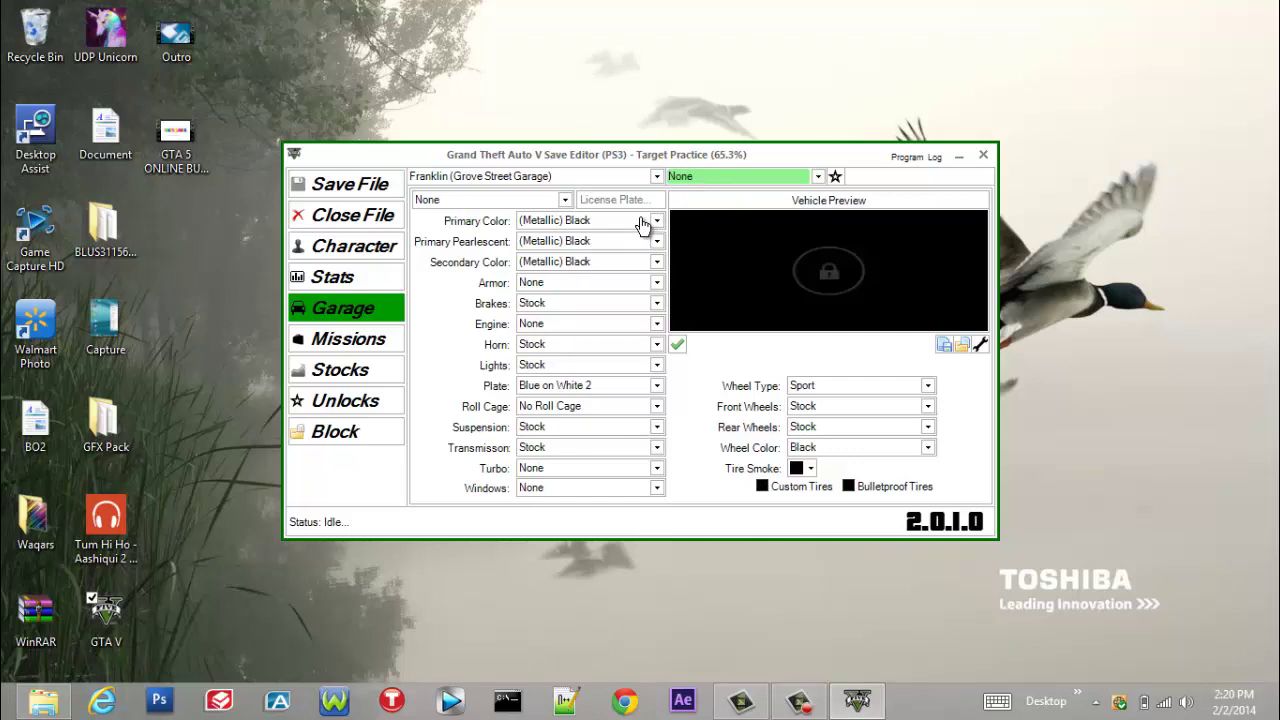
Set the slot's primary, primary pearlescent and secondary colors all to (Chrome) Chrome
left_click(657, 221)
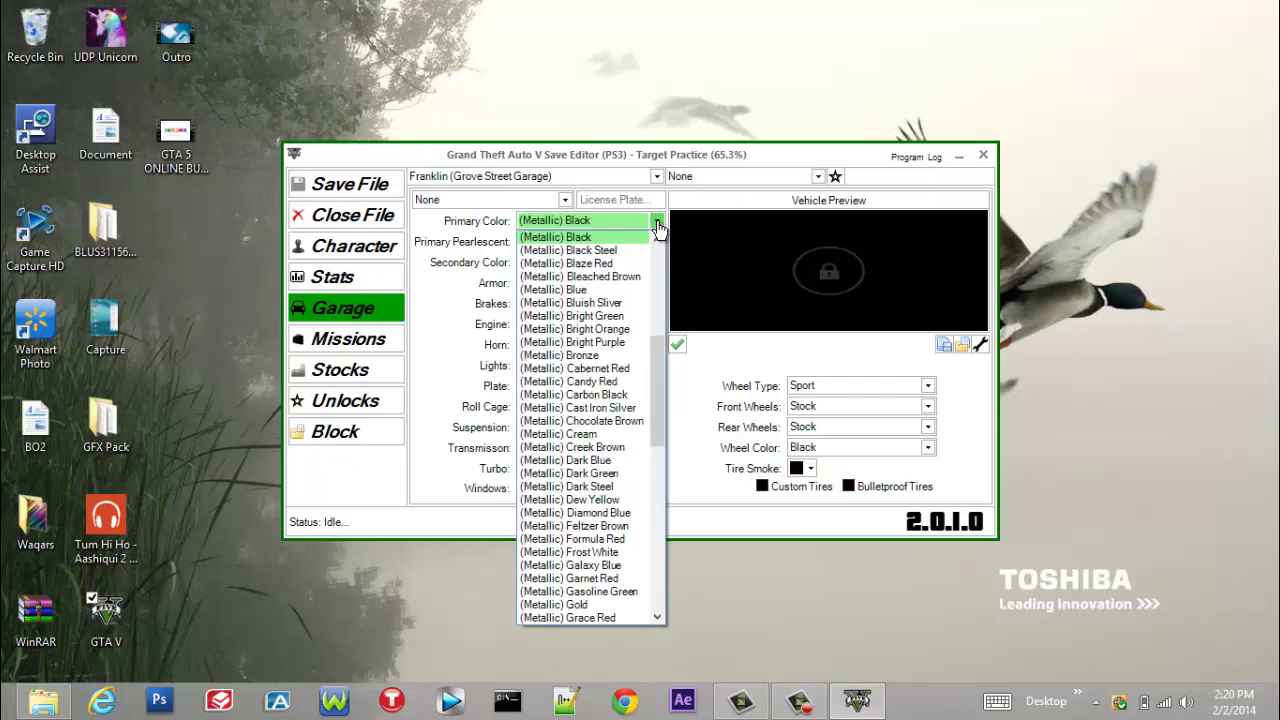
scroll(660, 263, "up", 5)
left_click(645, 238)
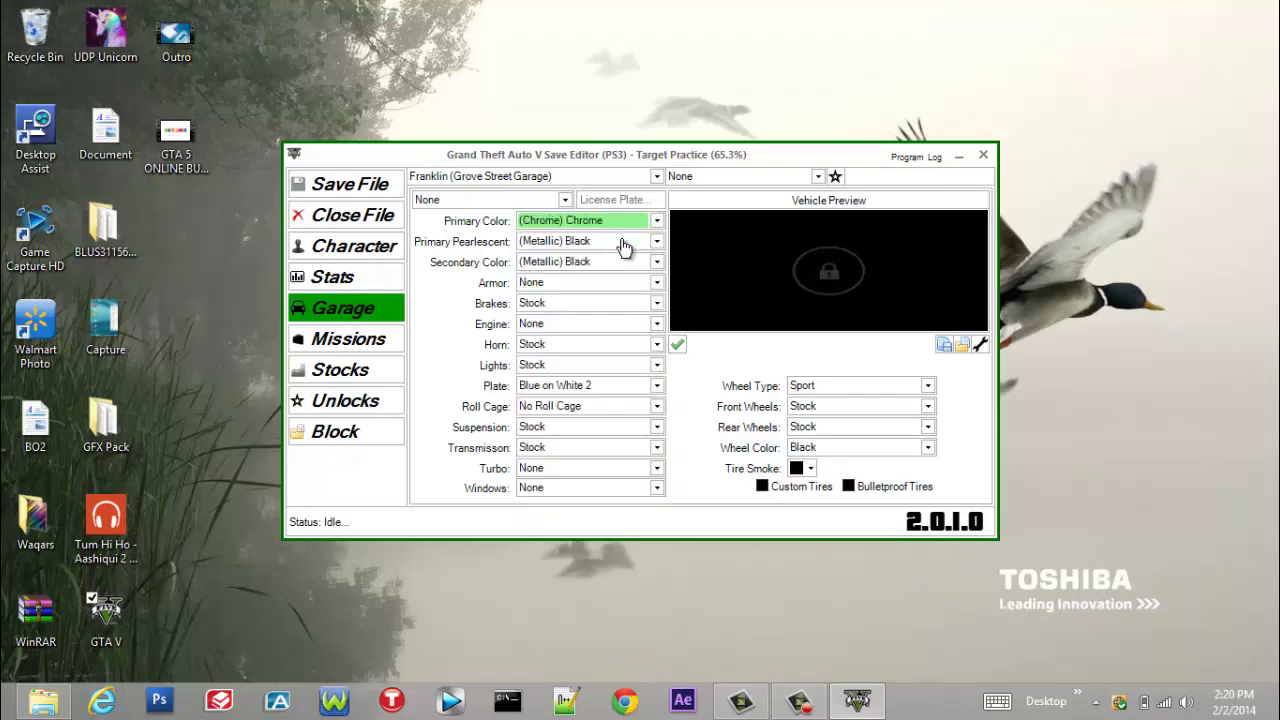
left_click(656, 242)
scroll(652, 332, "up", 10)
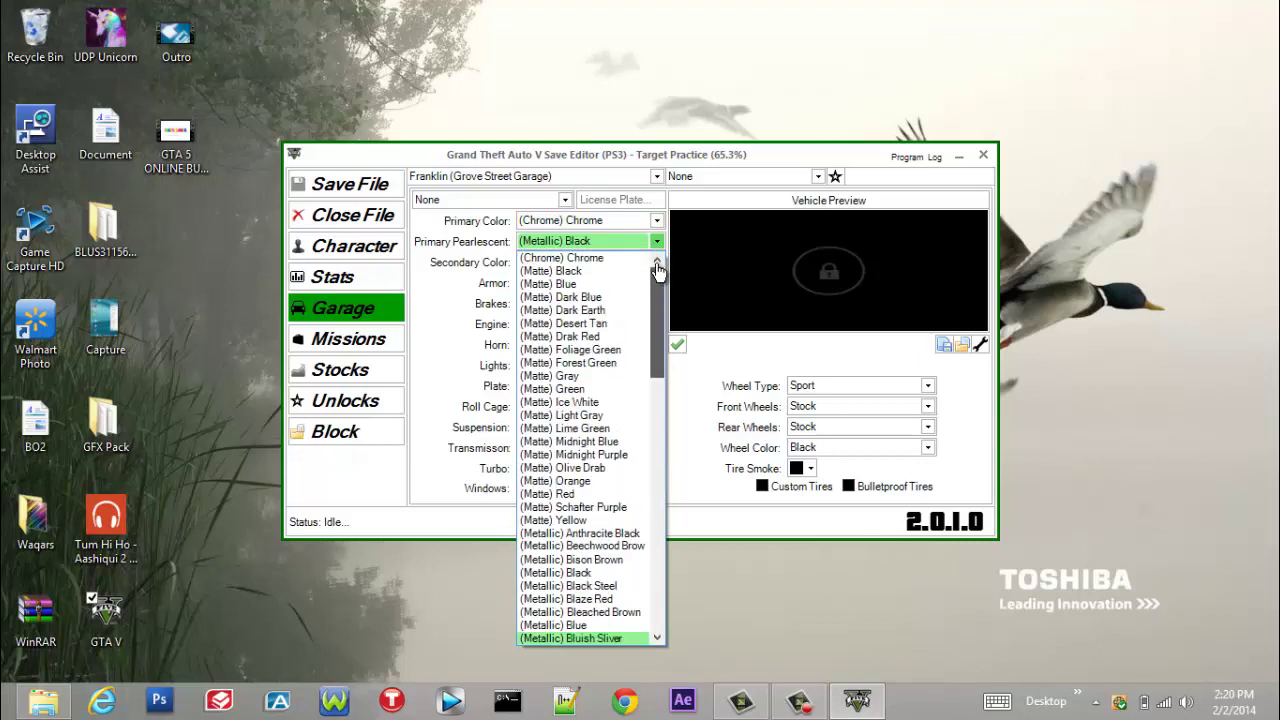
left_click(645, 257)
left_click(656, 262)
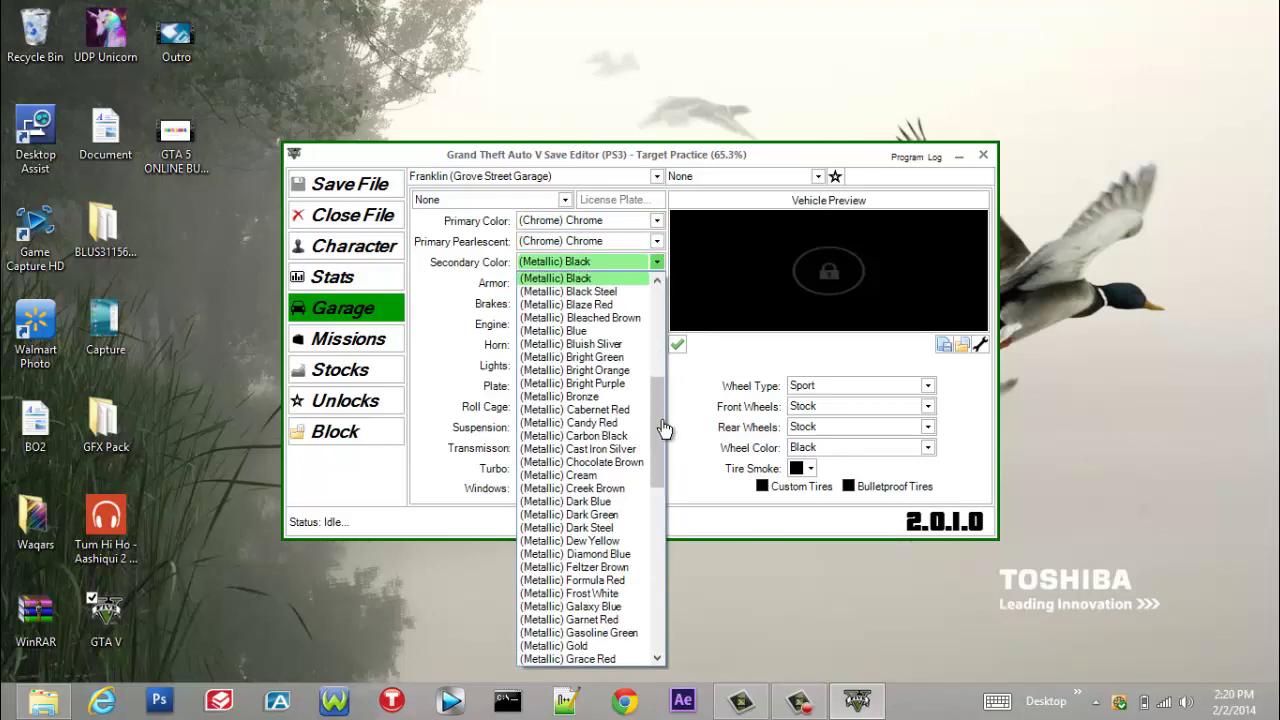
scroll(652, 287, "up", 8)
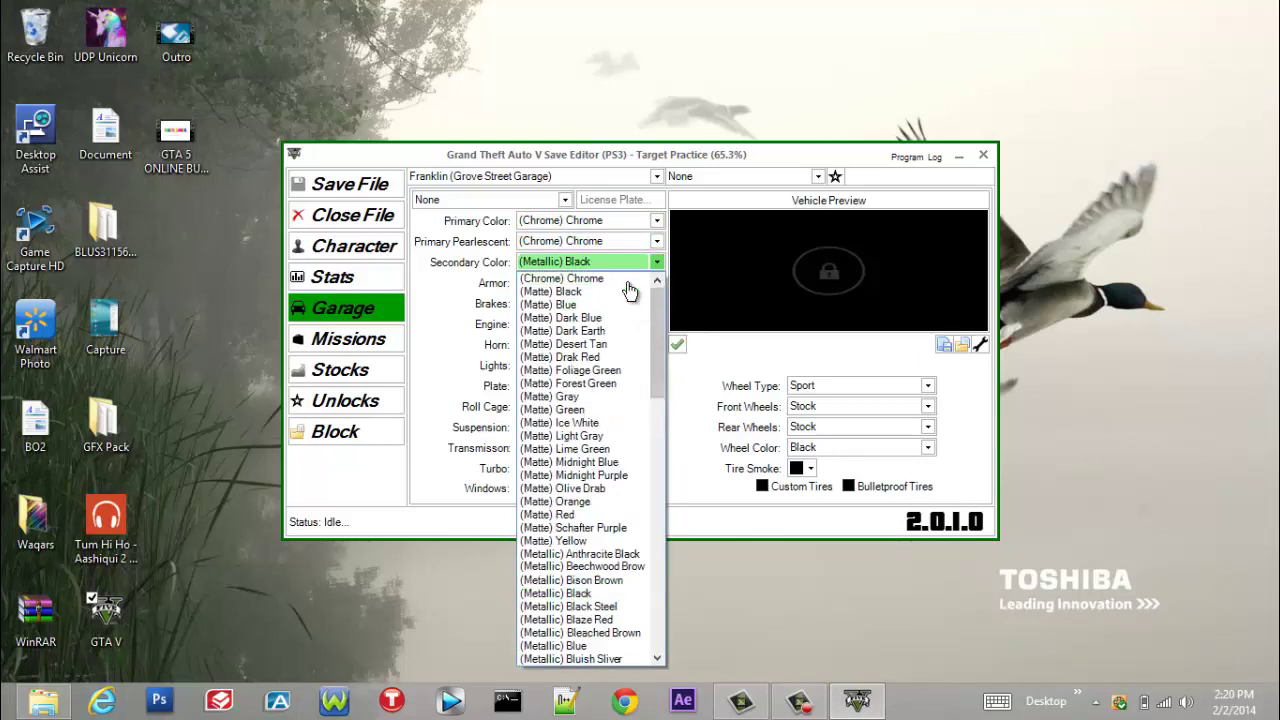
left_click(634, 279)
Apply the maximum upgrades to all of the vehicle's modifications at once, from armor to windows, and confirm
left_click(677, 346)
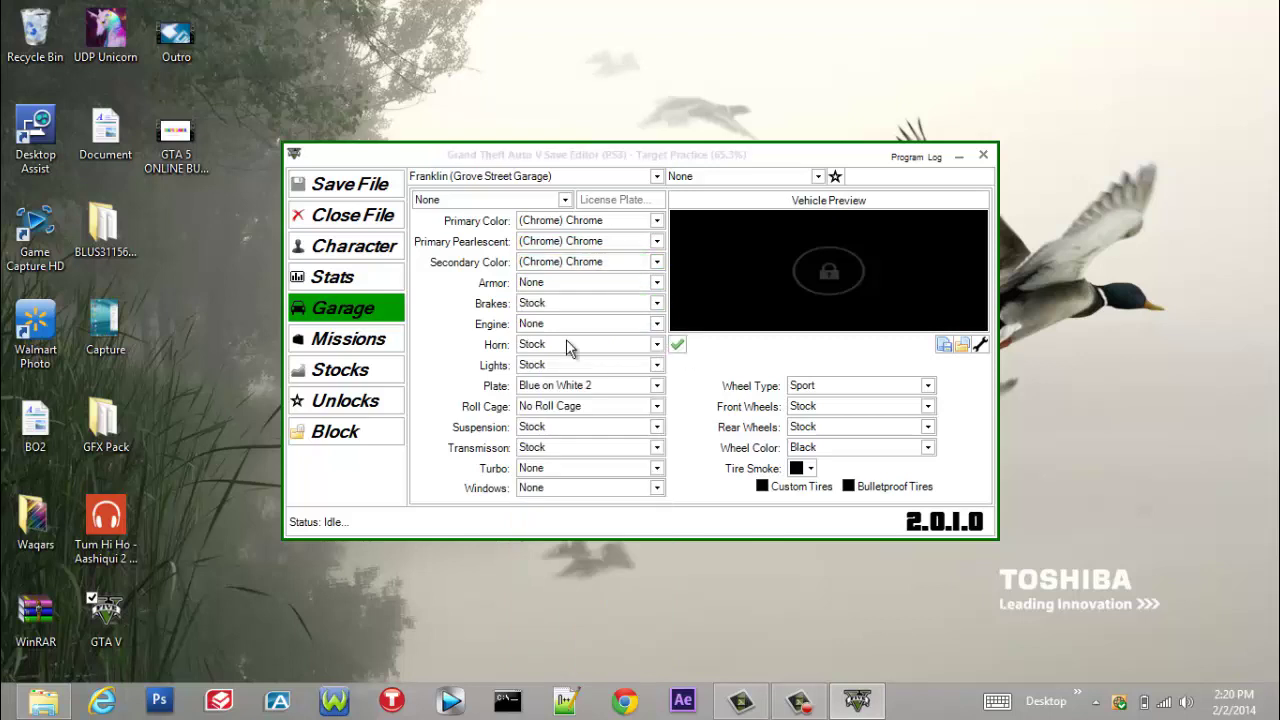
left_click(657, 416)
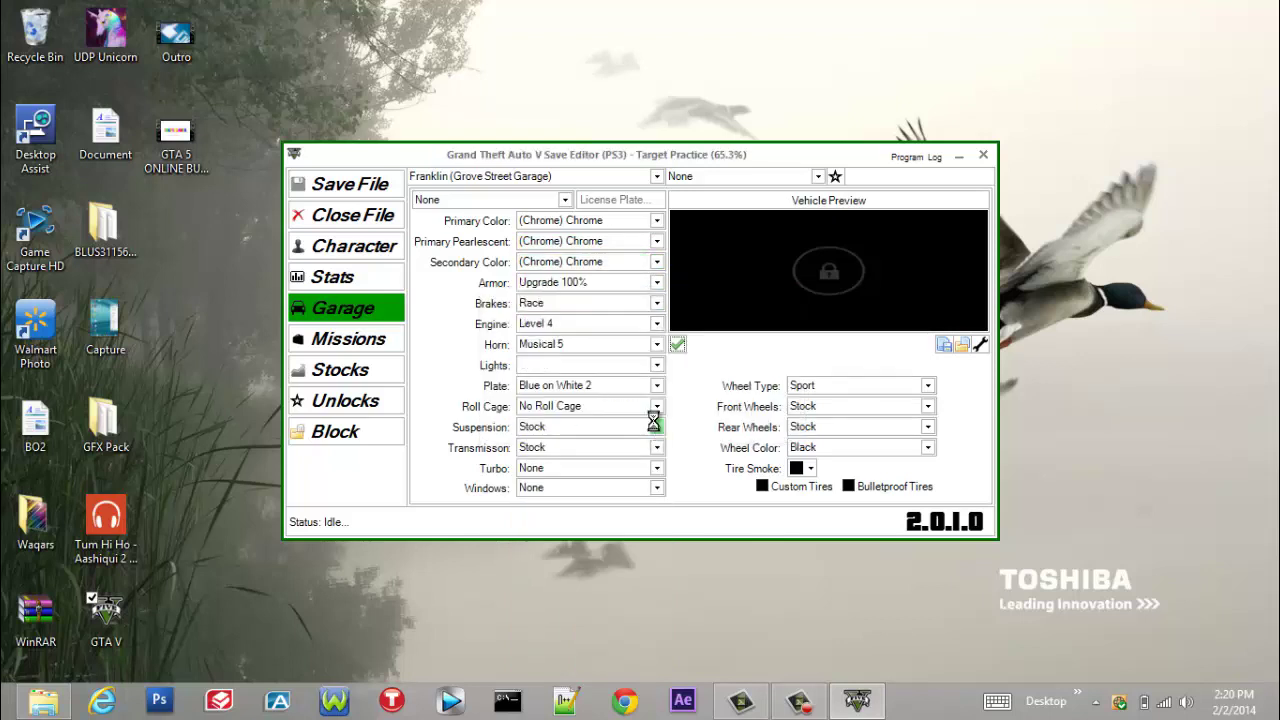
left_click(719, 416)
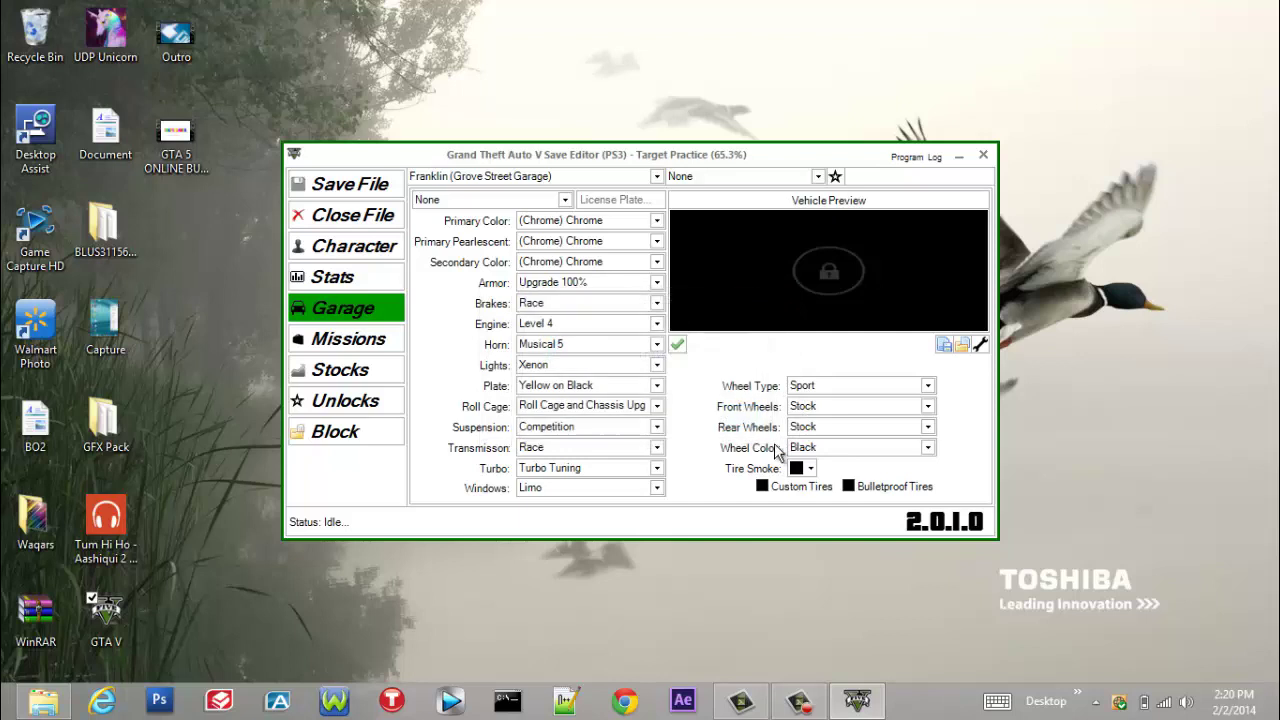
Set the tire smoke to the standard green and enable both custom tires and bulletproof tires
left_click(803, 469)
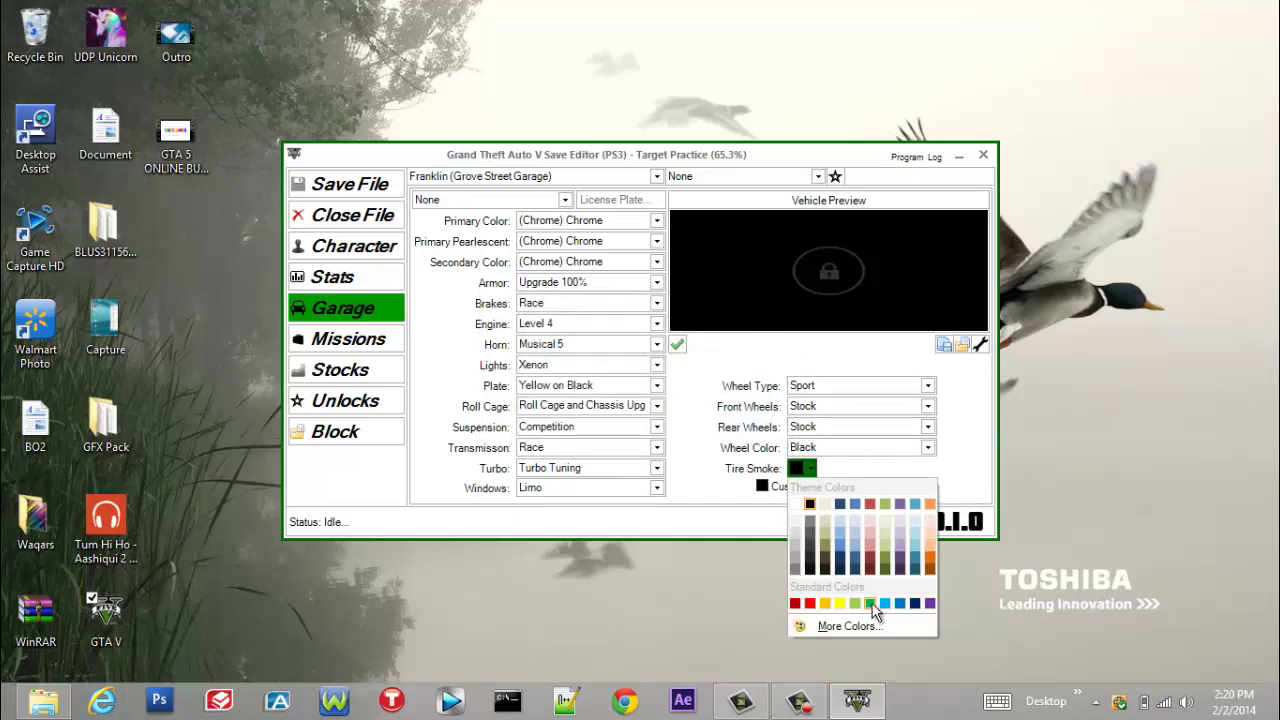
left_click(872, 604)
left_click(786, 488)
left_click(849, 487)
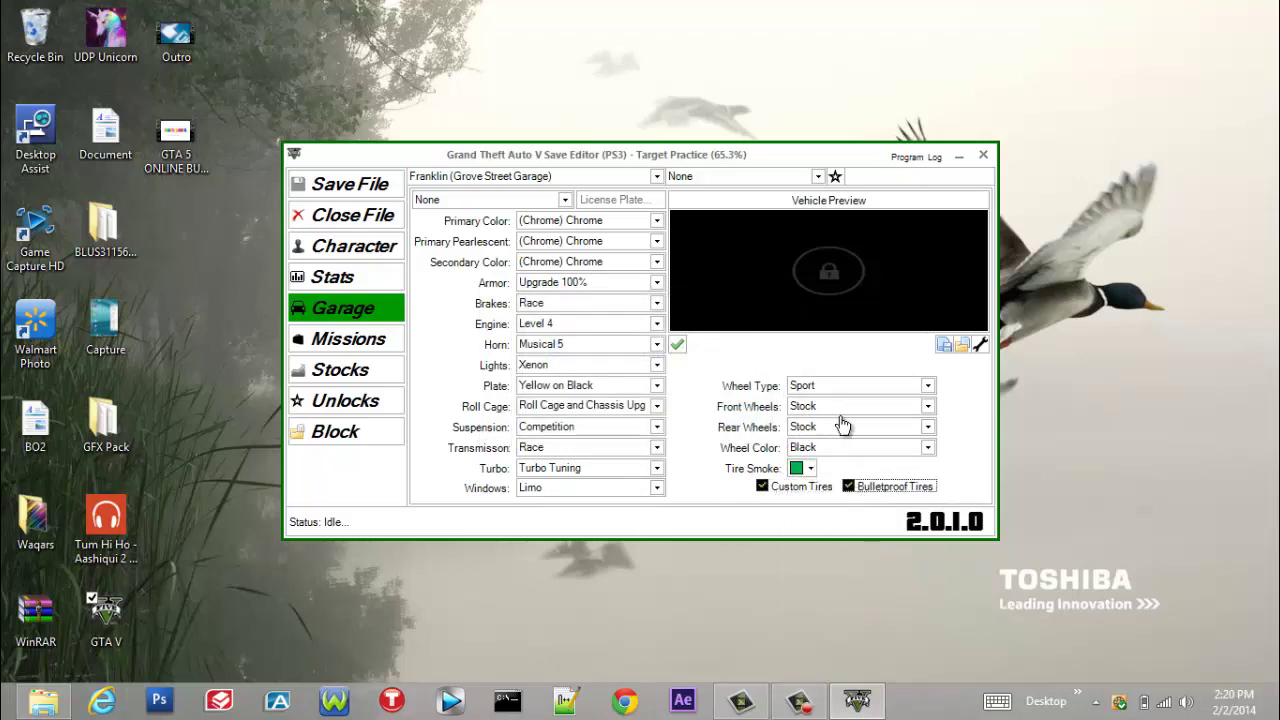
Set the wheel type to High End and the front wheels to Carbon Shadow
left_click(830, 388)
left_click(828, 401)
left_click(828, 389)
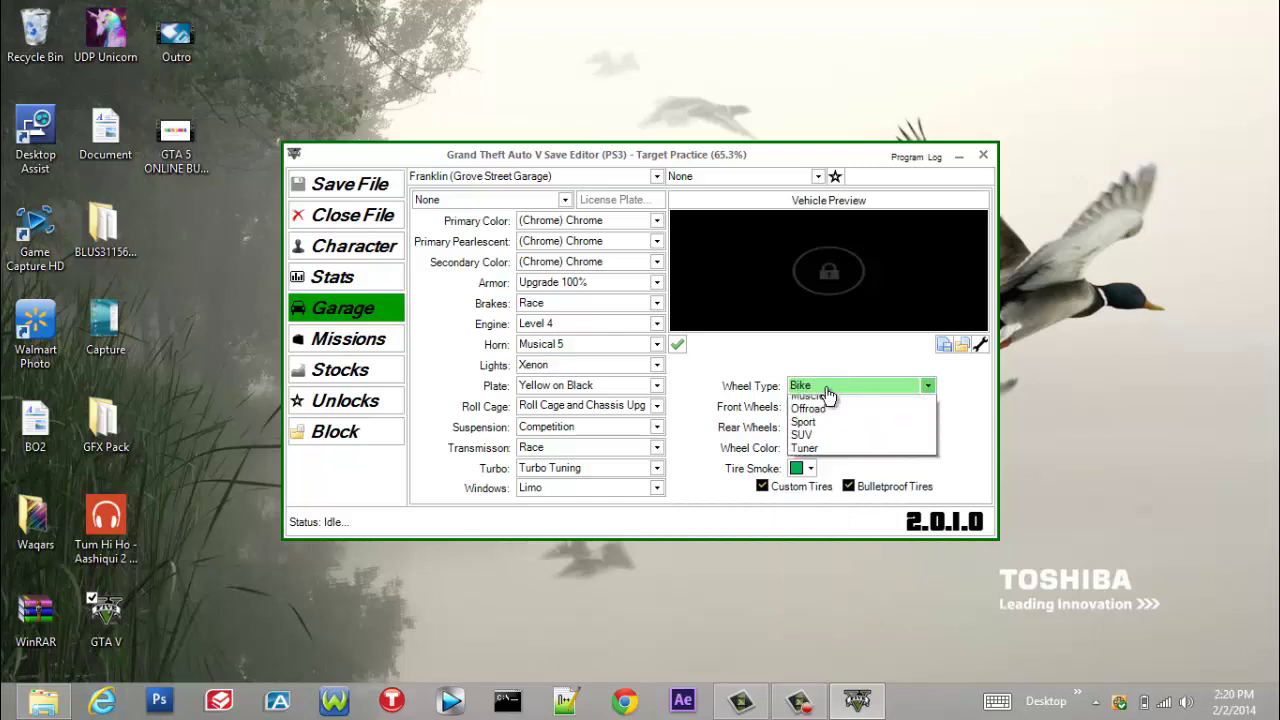
left_click(828, 410)
left_click(834, 407)
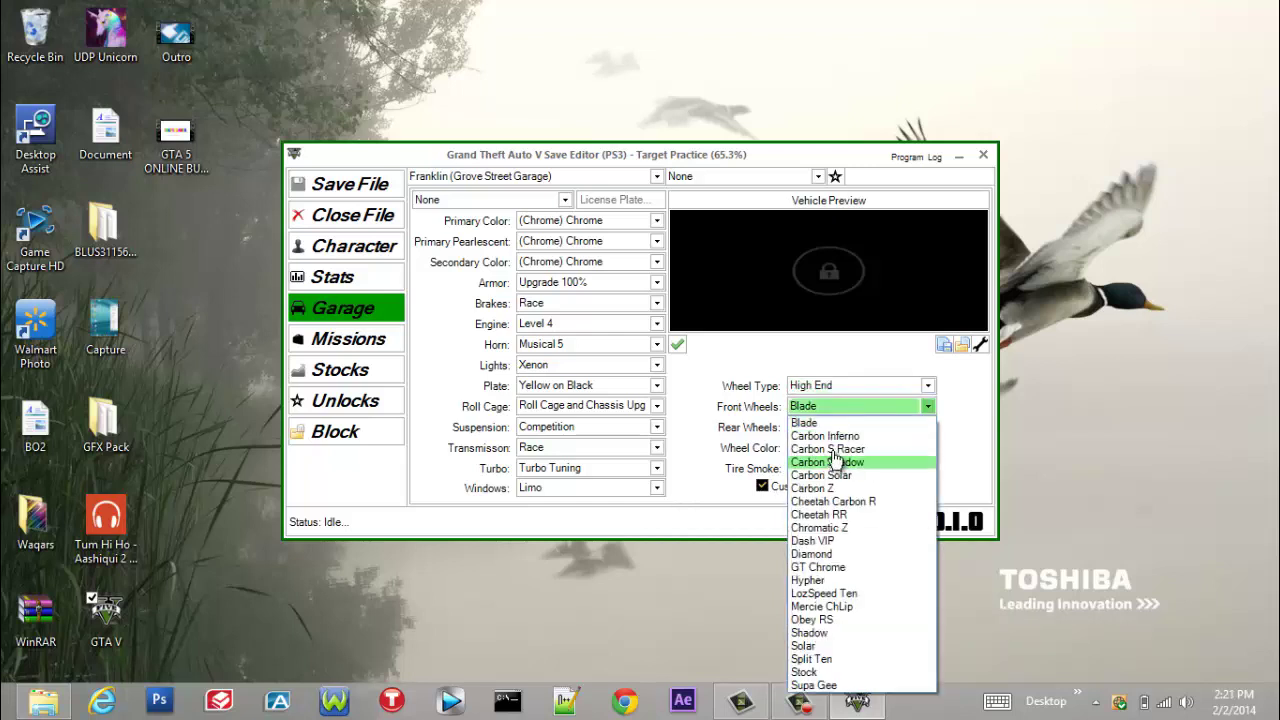
left_click(828, 462)
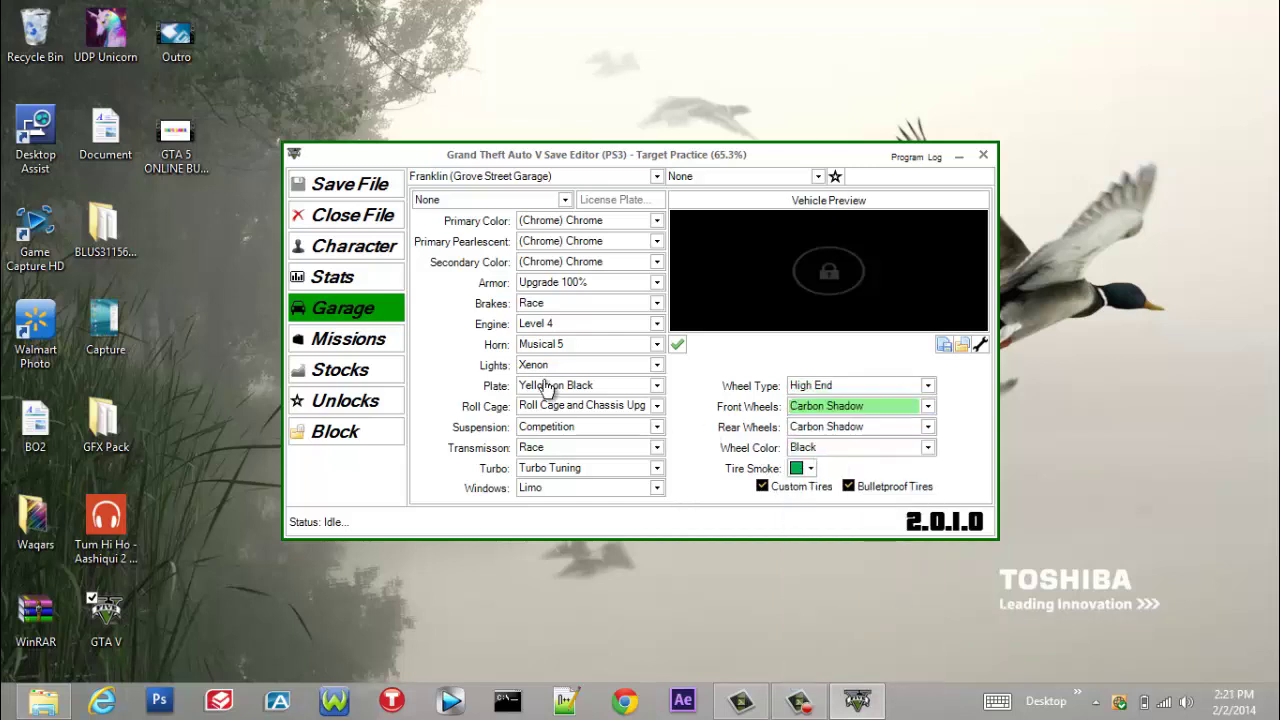
Choose Buffalo (FIB) as the vehicle for Franklin's empty slot and save the game save file
left_click(560, 202)
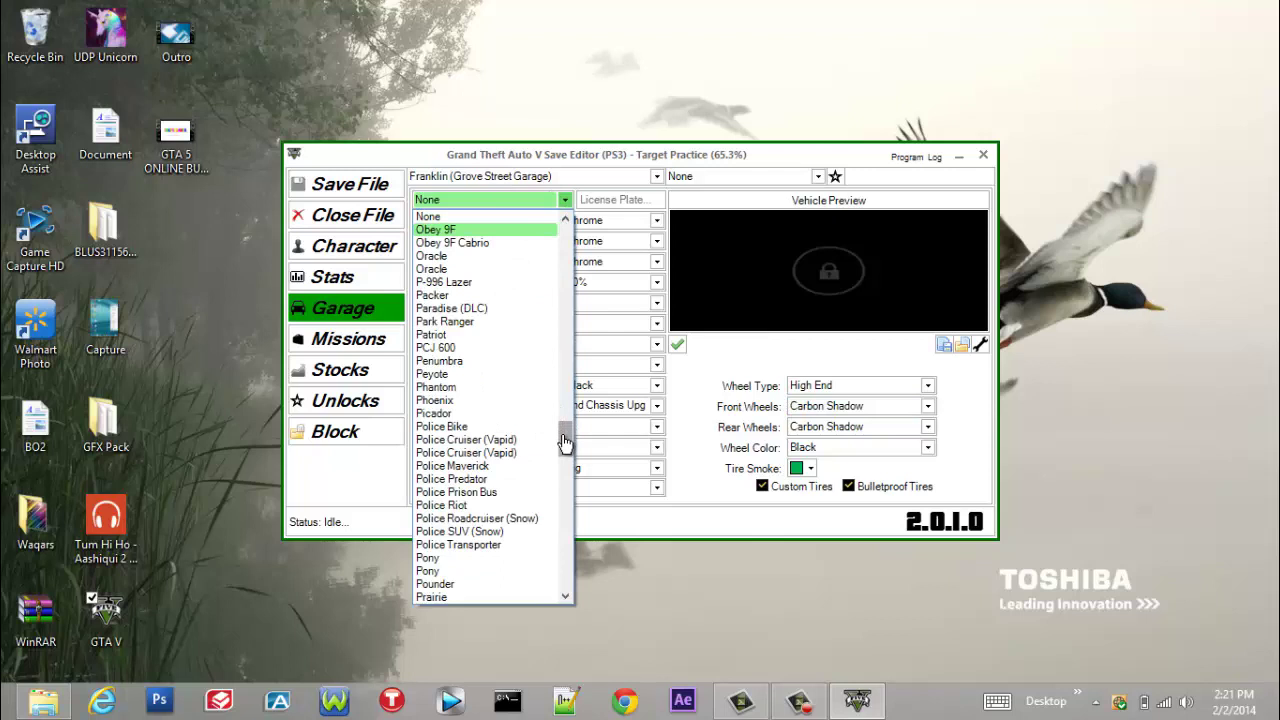
left_click_drag(564, 443, 565, 566)
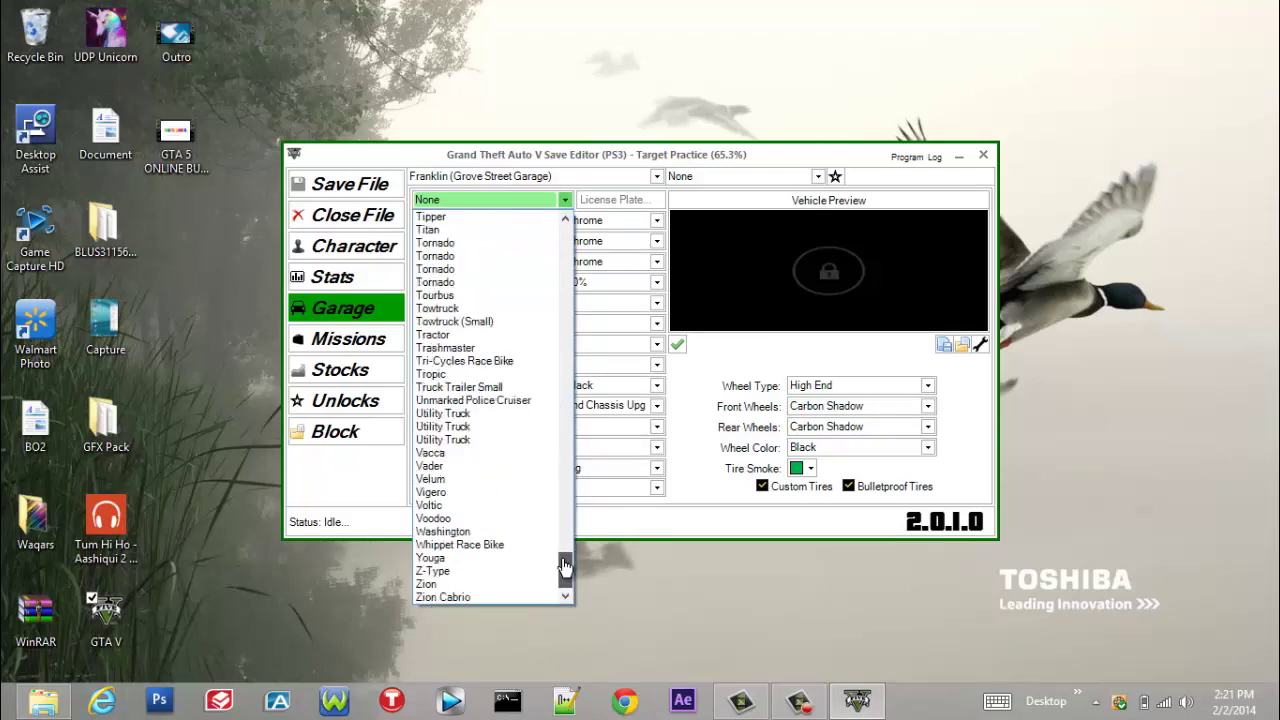
left_click_drag(565, 566, 567, 274)
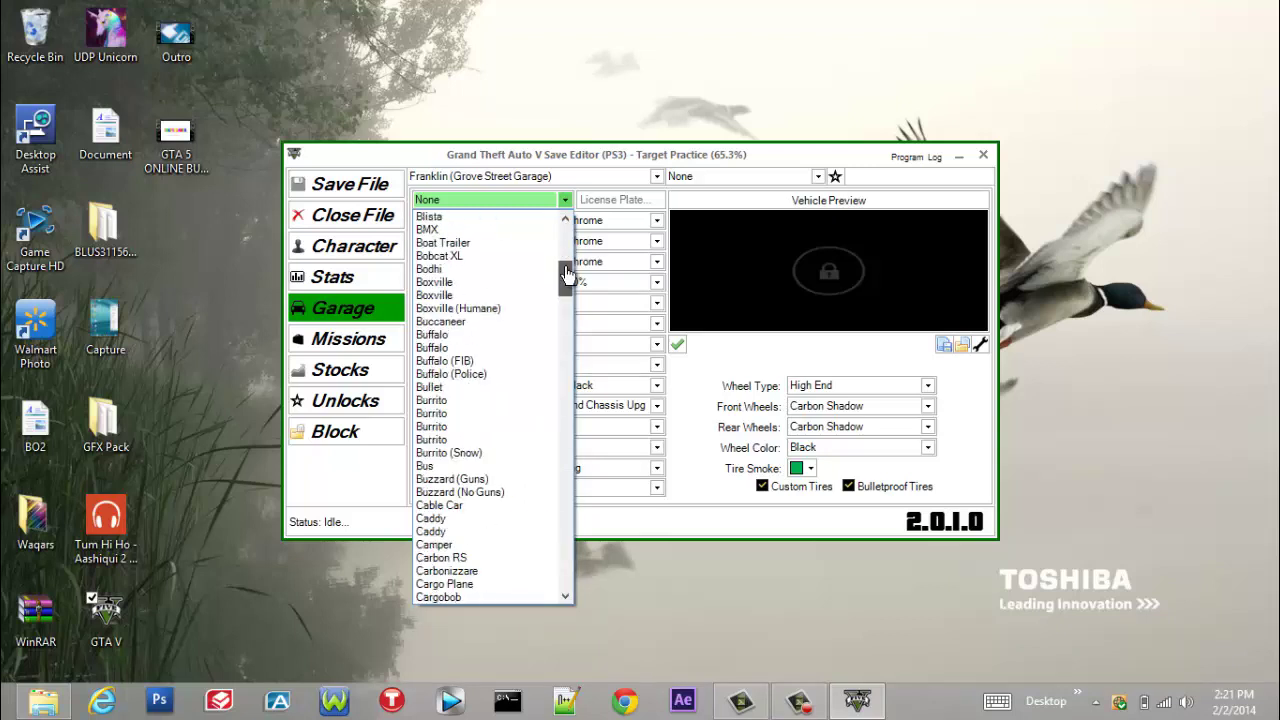
left_click(440, 362)
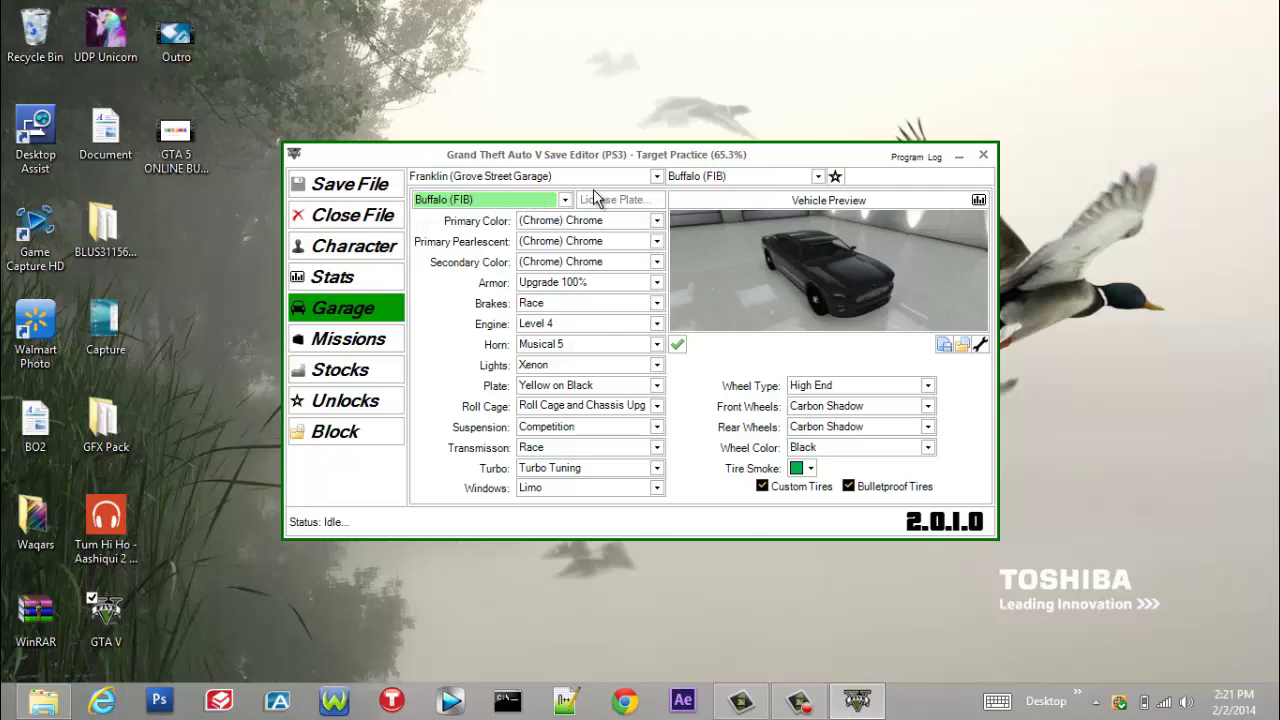
left_click(336, 188)
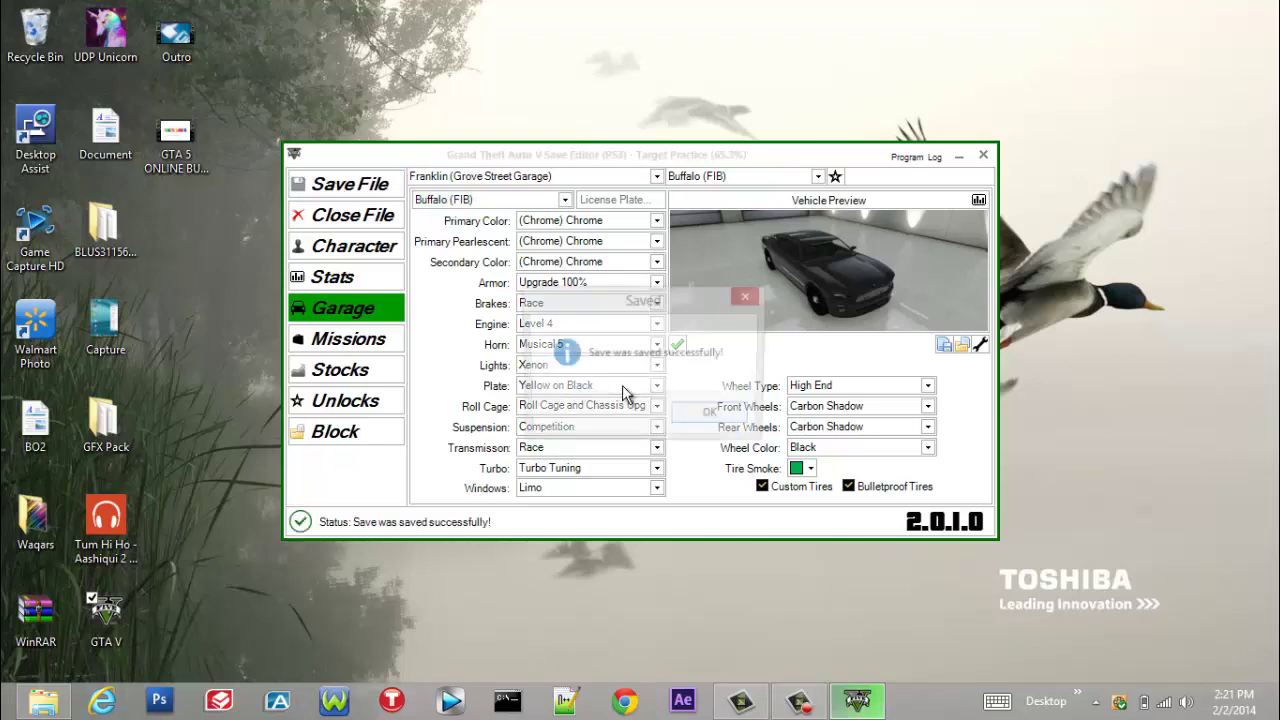
left_click(728, 420)
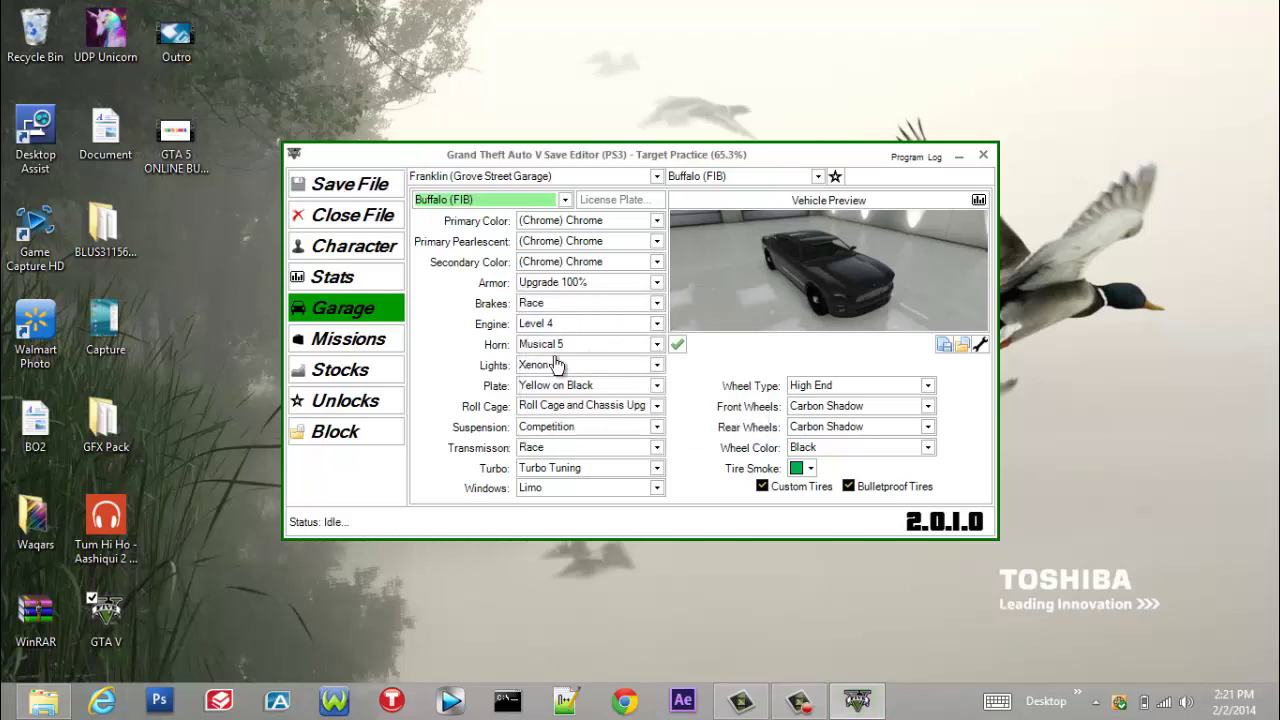
Close the save editor and open the SAVEDATA folder inside the USB drive's PS3 folder in File Explorer
left_click(983, 155)
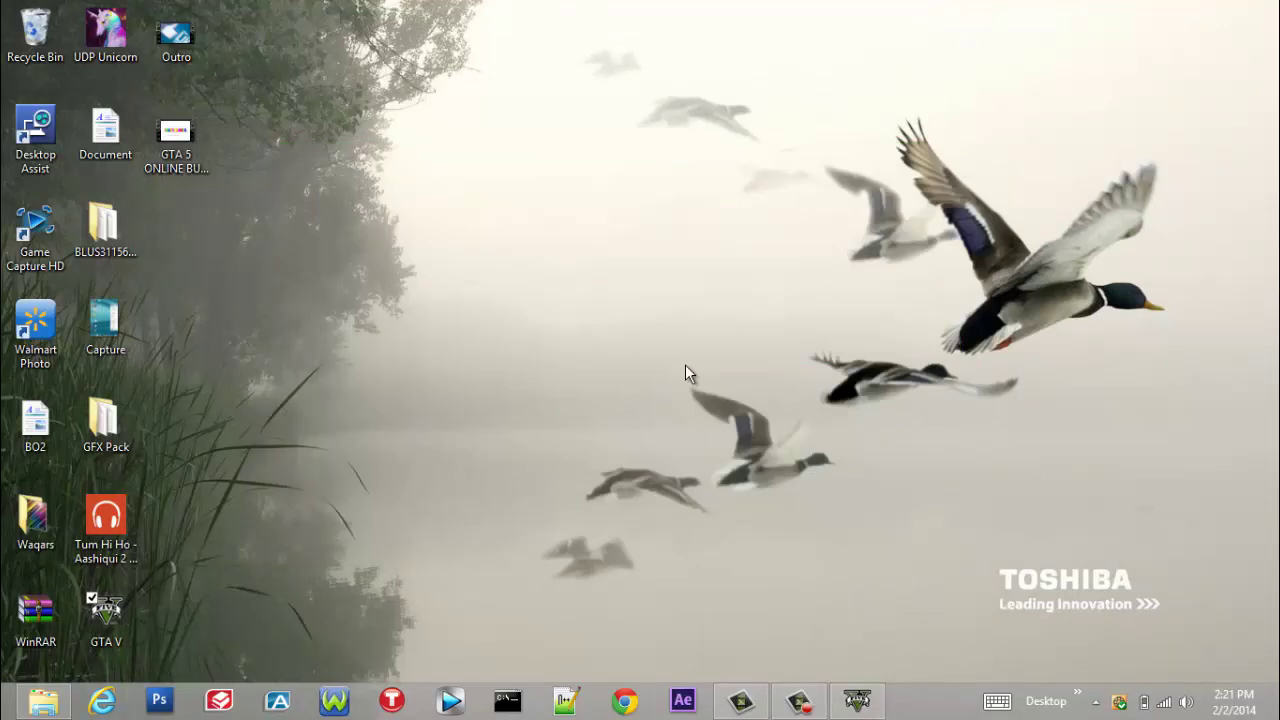
left_click(43, 700)
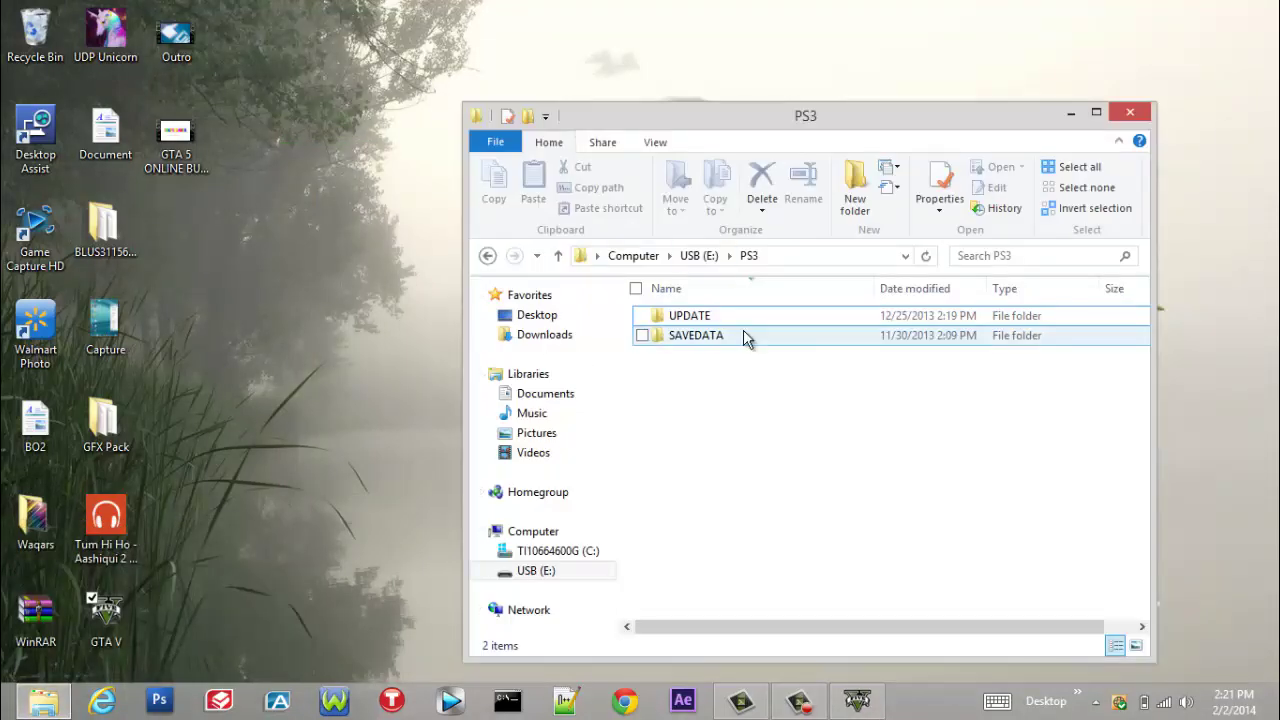
double_click(717, 336)
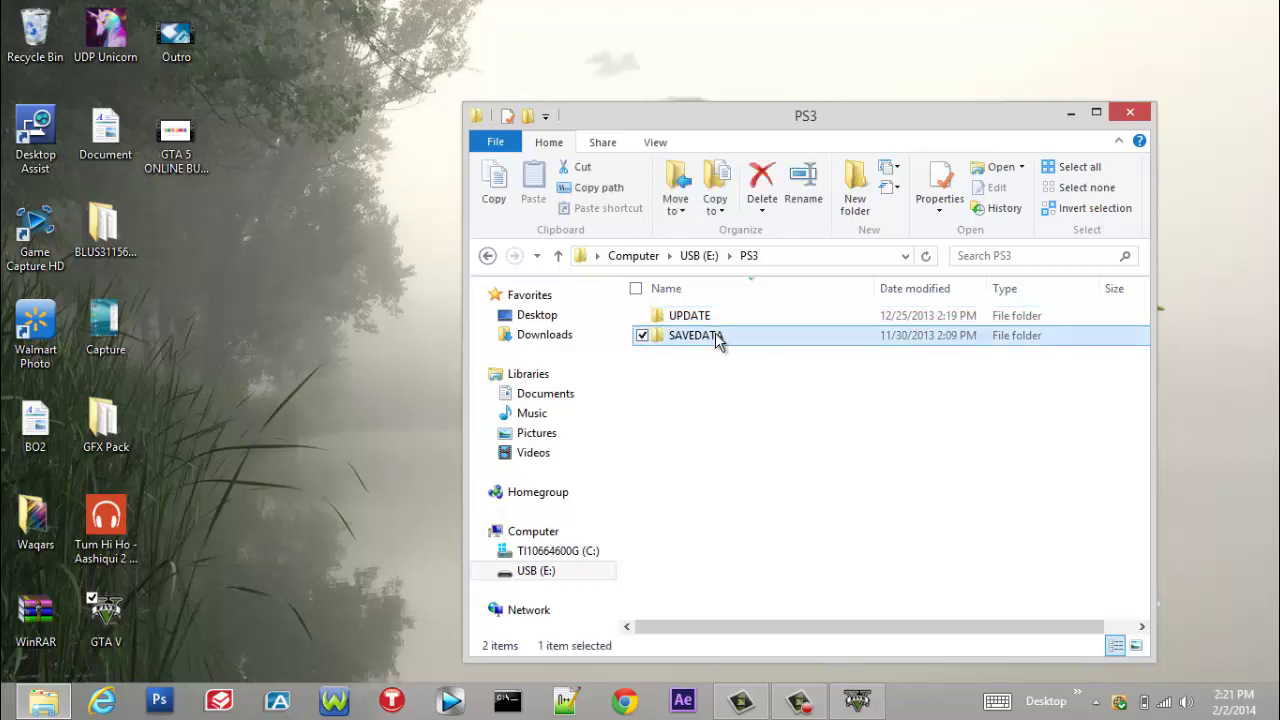
Copy the BLUS31156SGTA50001 folder from the desktop into SAVEDATA, replacing the files in the destination, and close the folder window
left_click_drag(103, 225, 866, 418)
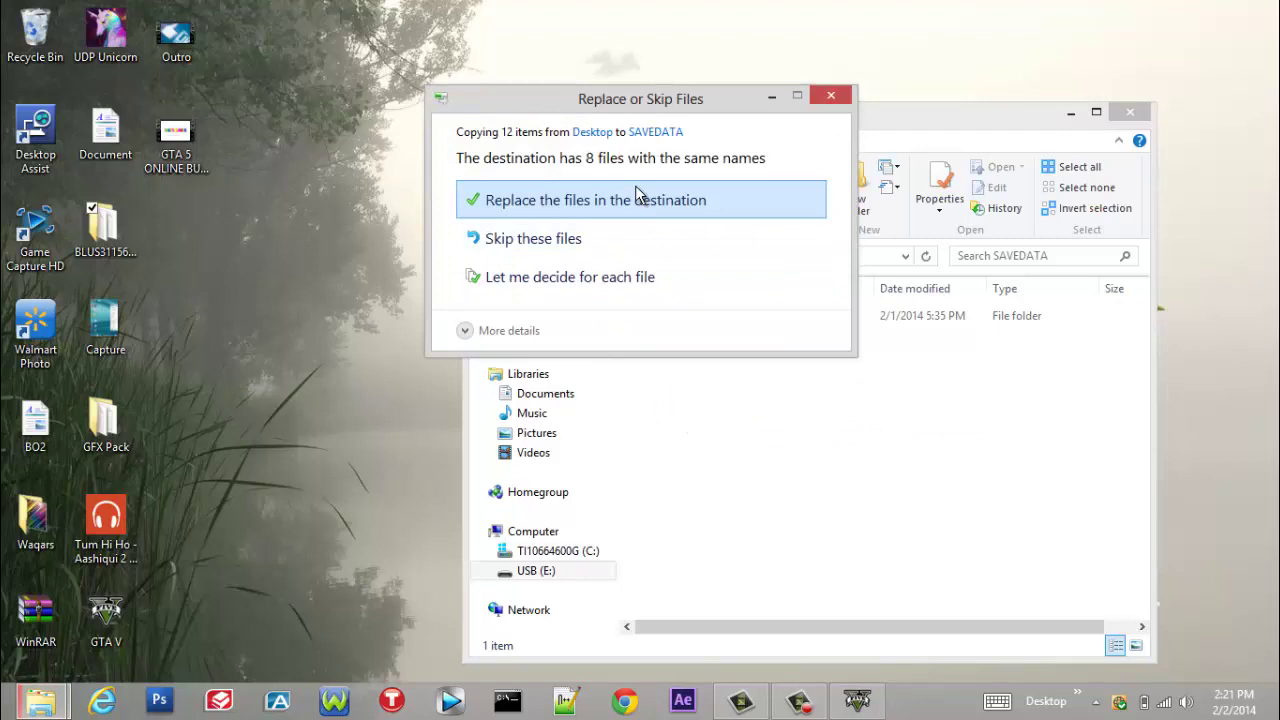
left_click(599, 199)
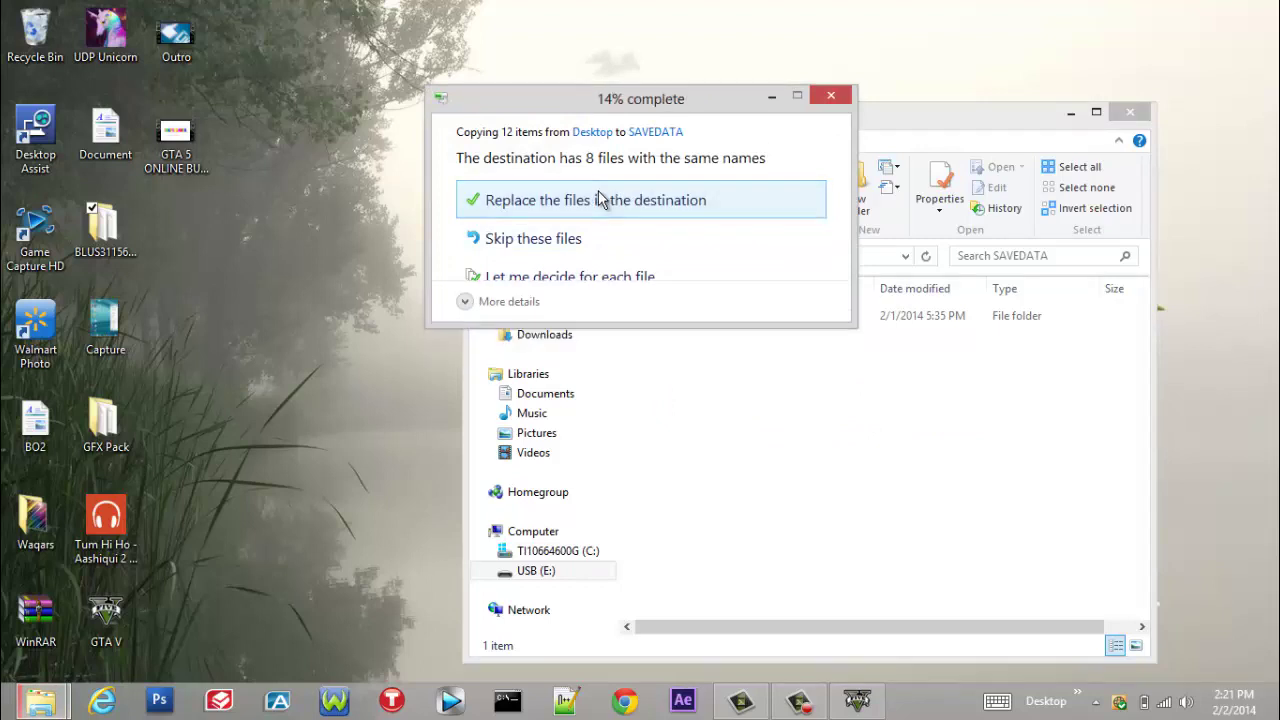
left_click(764, 268)
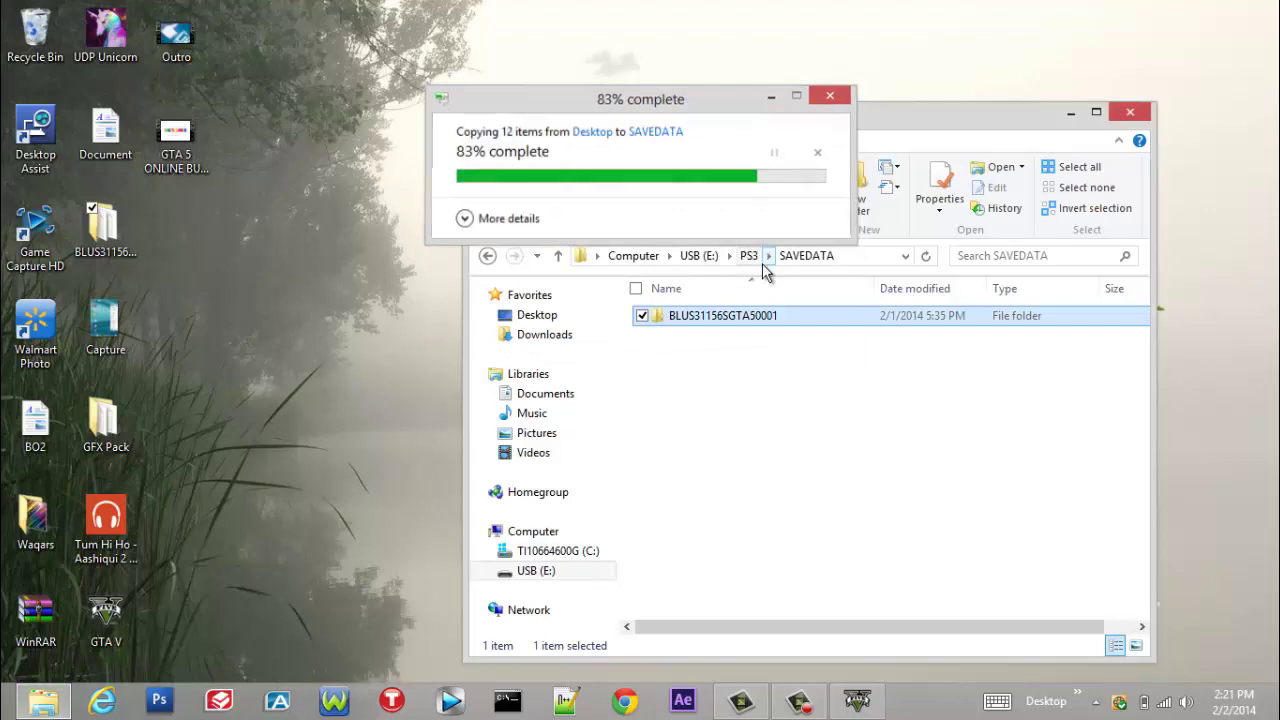
left_click(1131, 116)
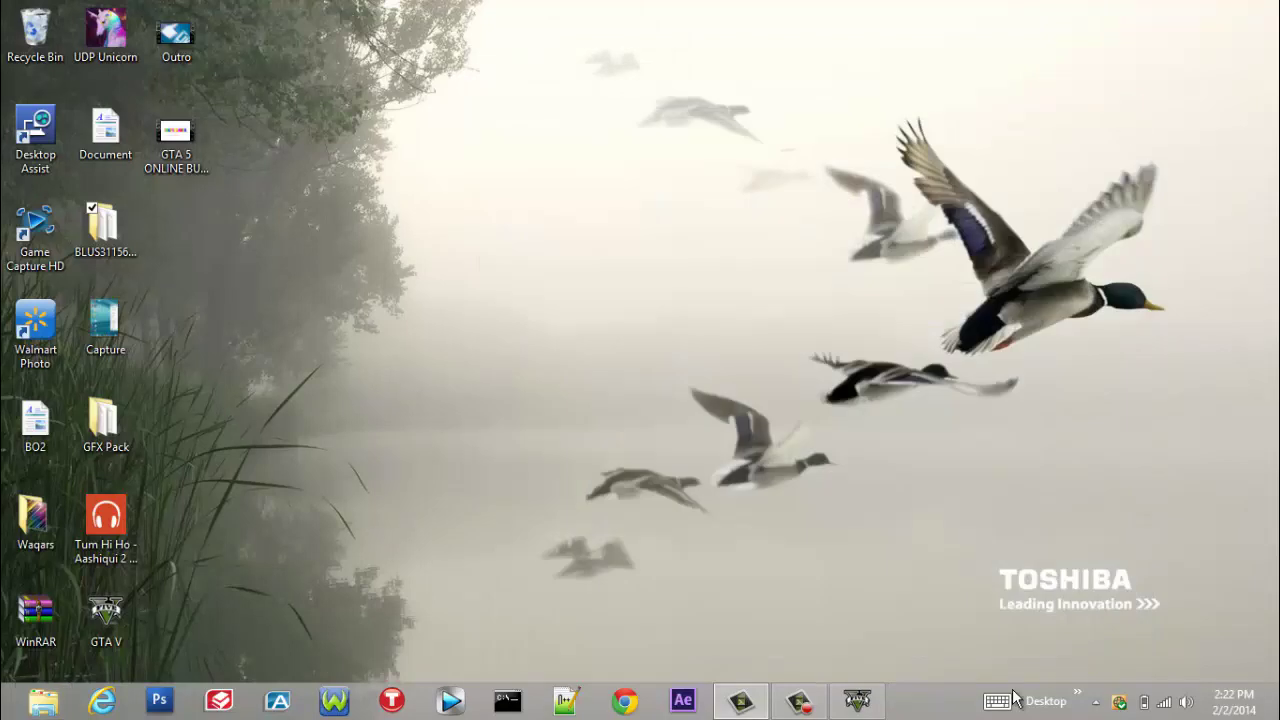
Safely eject the USB flash disk from the computer and dismiss the notification
left_click(1094, 702)
left_click(1126, 608)
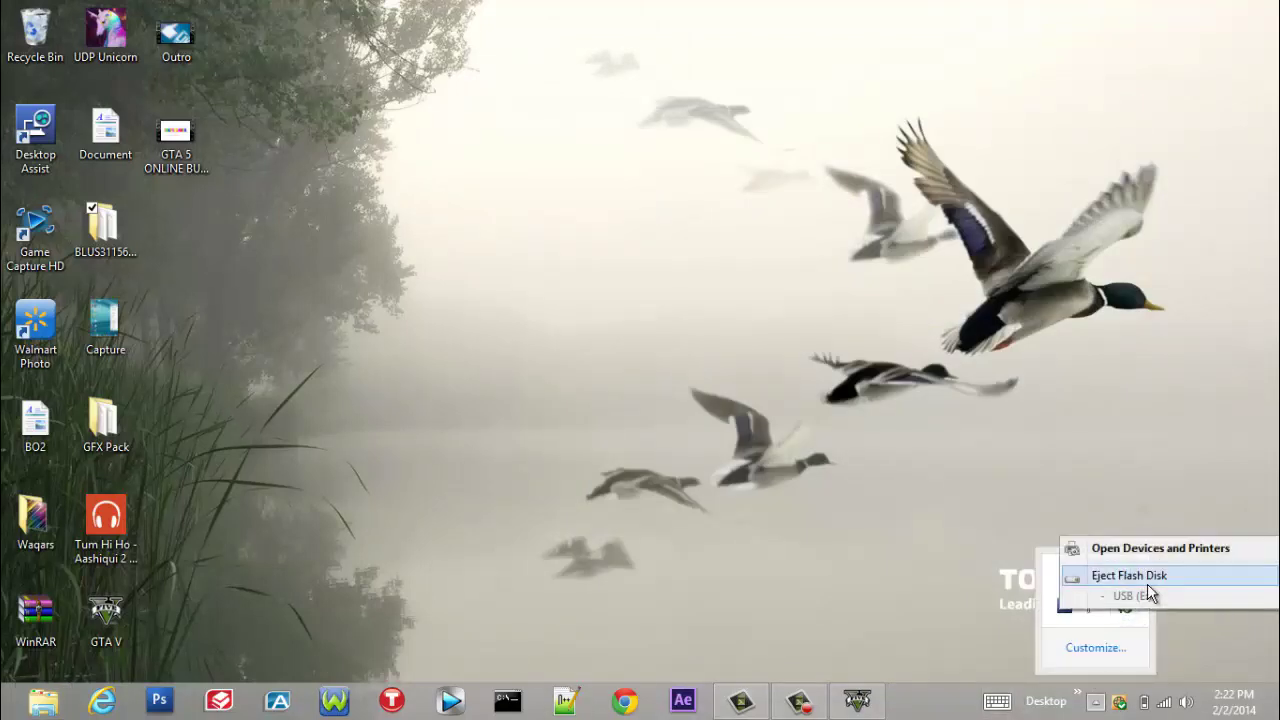
left_click(1147, 581)
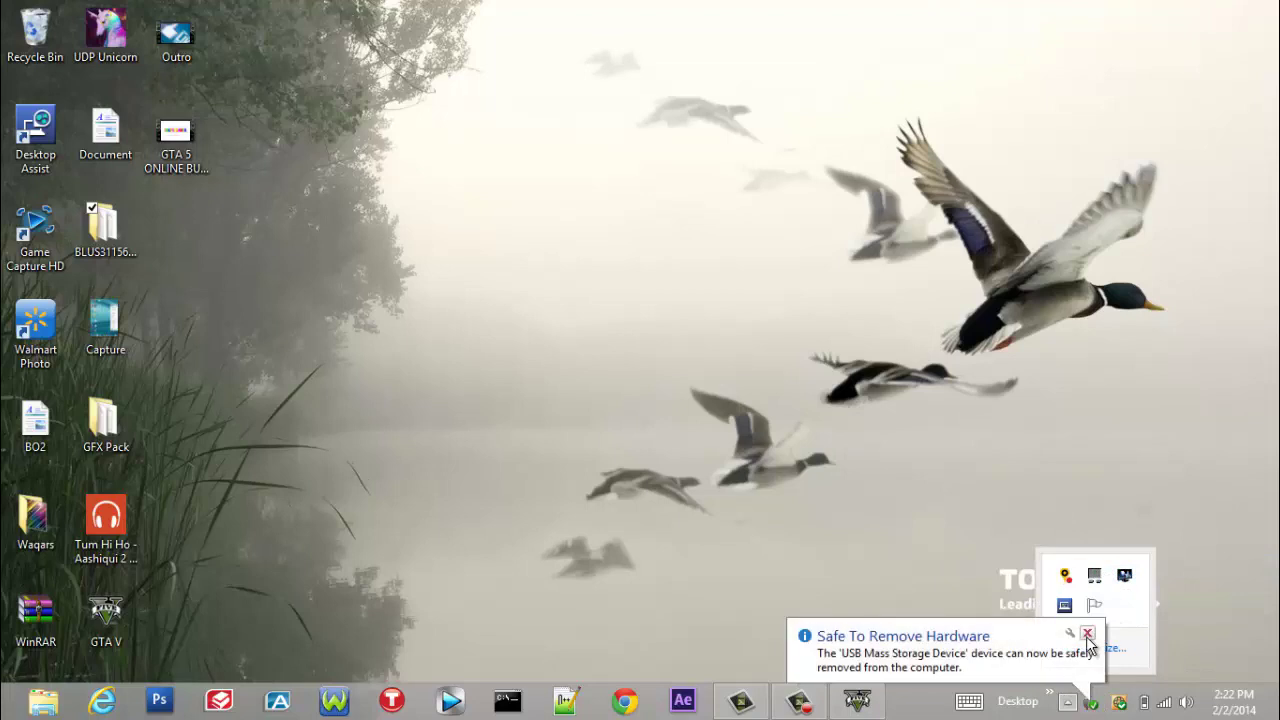
left_click(1087, 636)
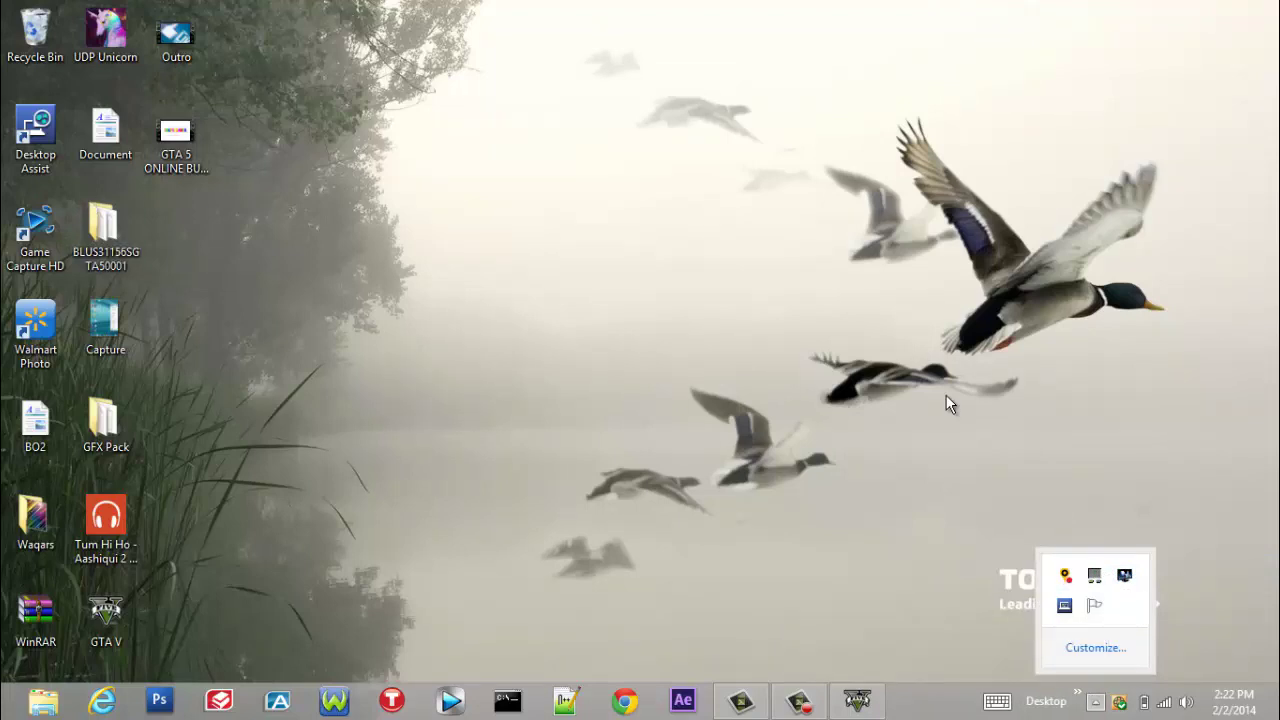
left_click(949, 402)
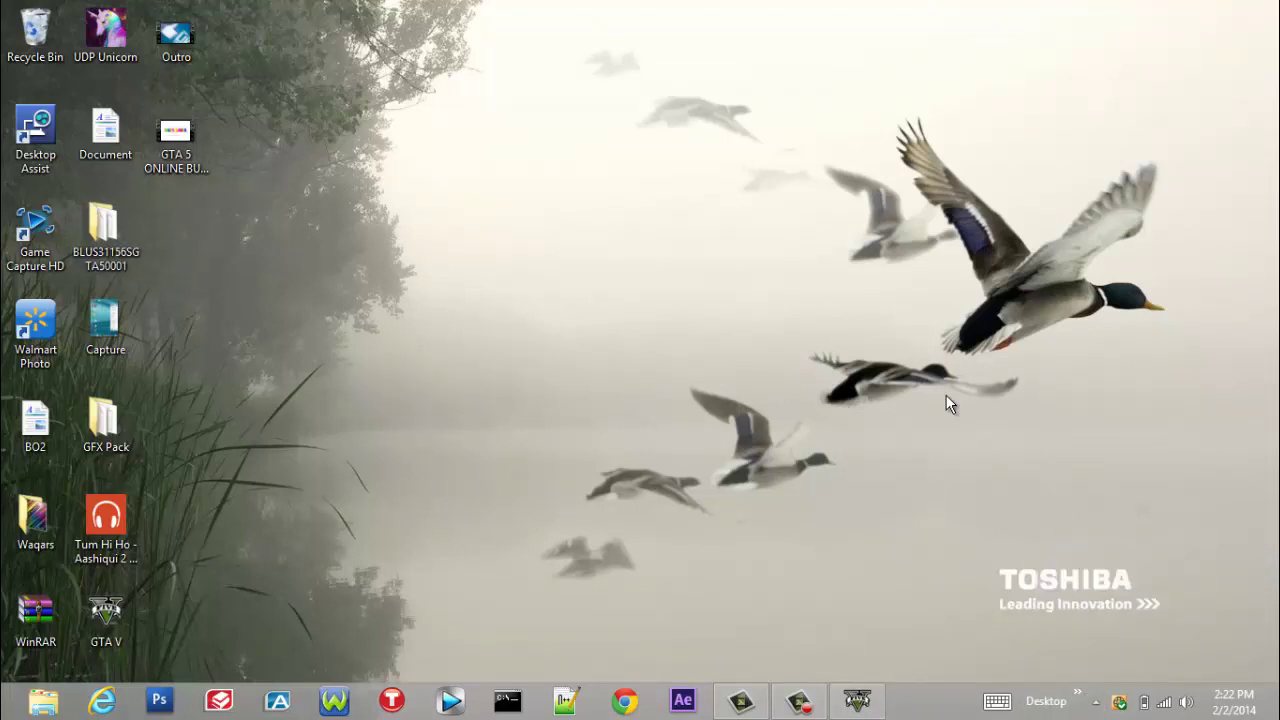